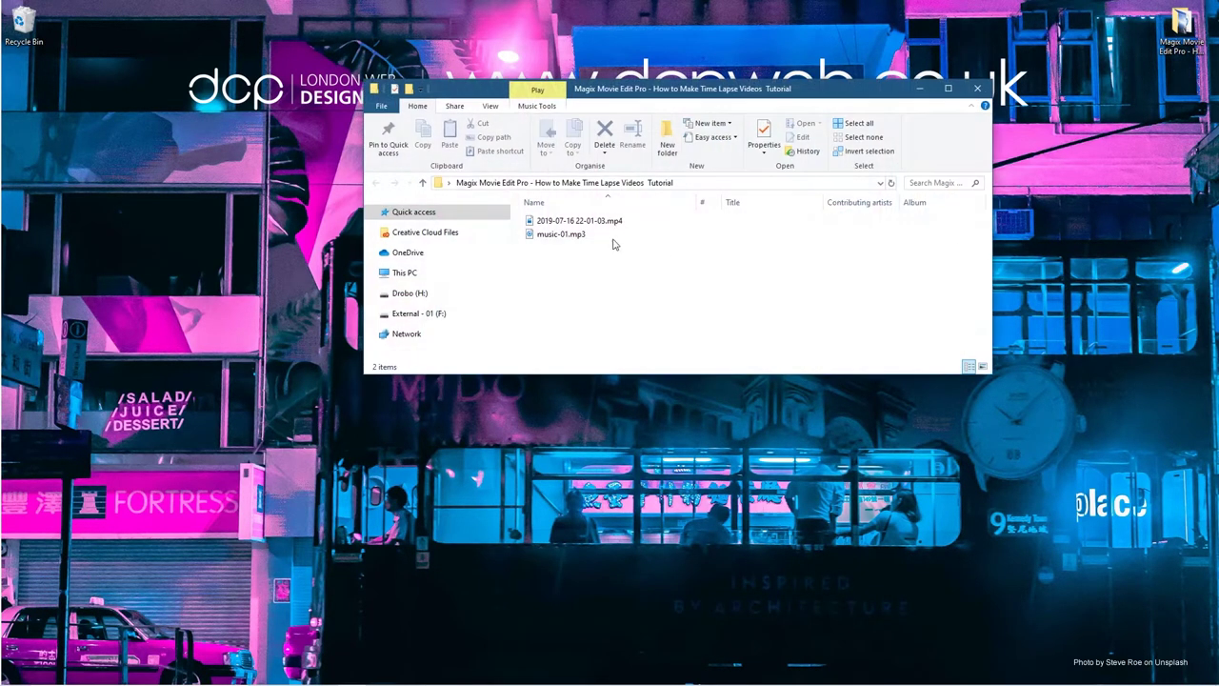
click(528, 225)
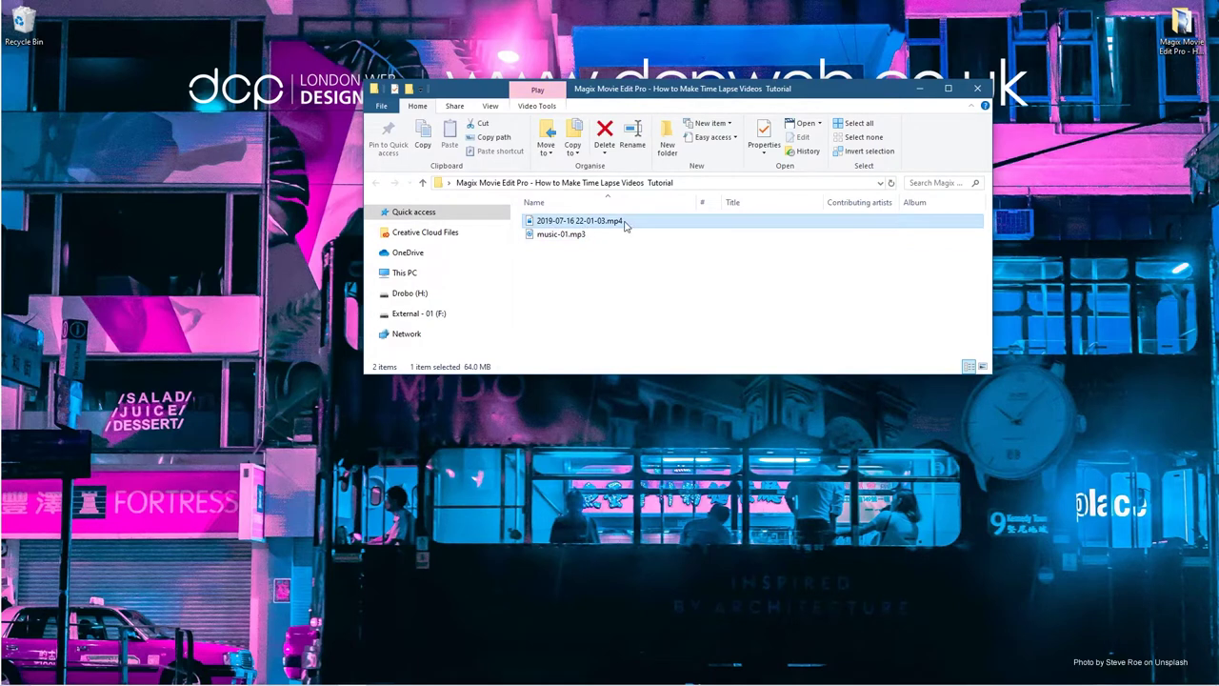
mouse_move(626, 225)
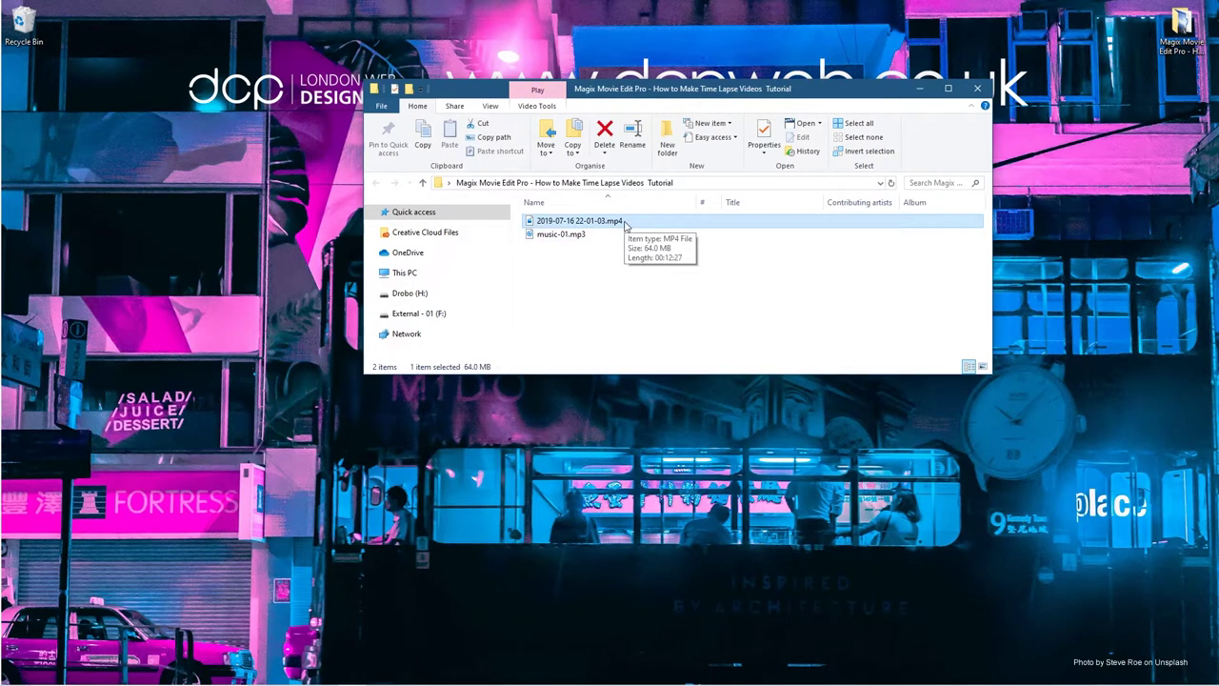
click(566, 236)
mouse_move(610, 239)
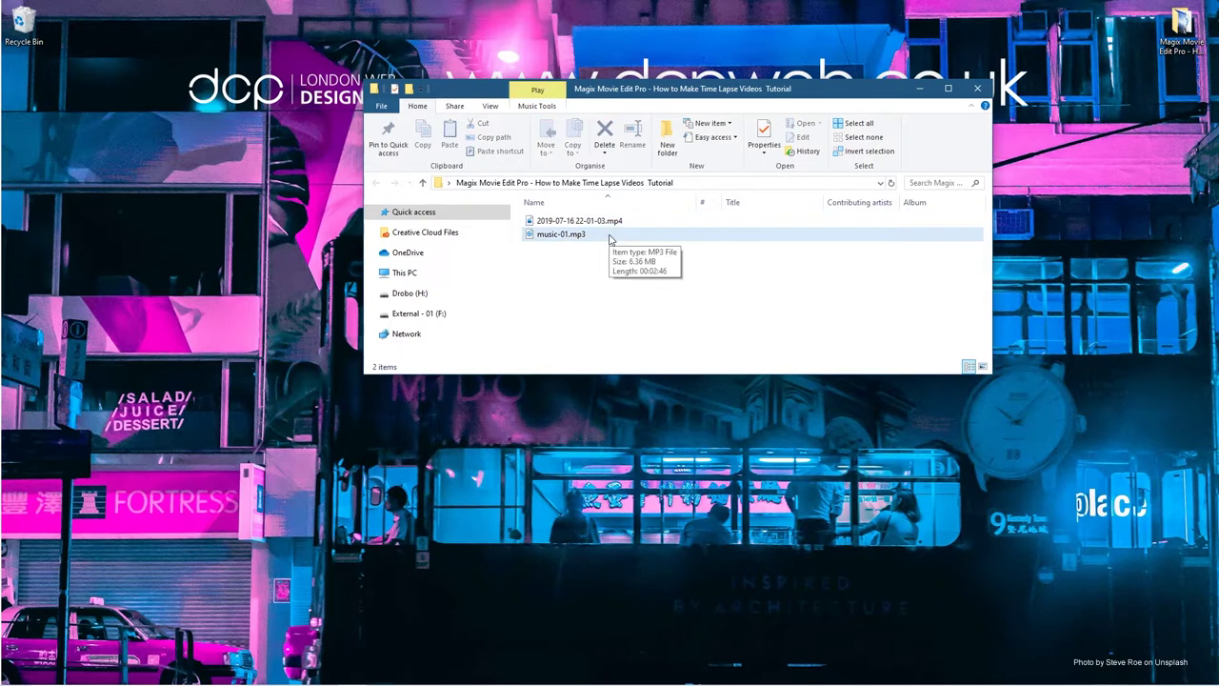
click(646, 272)
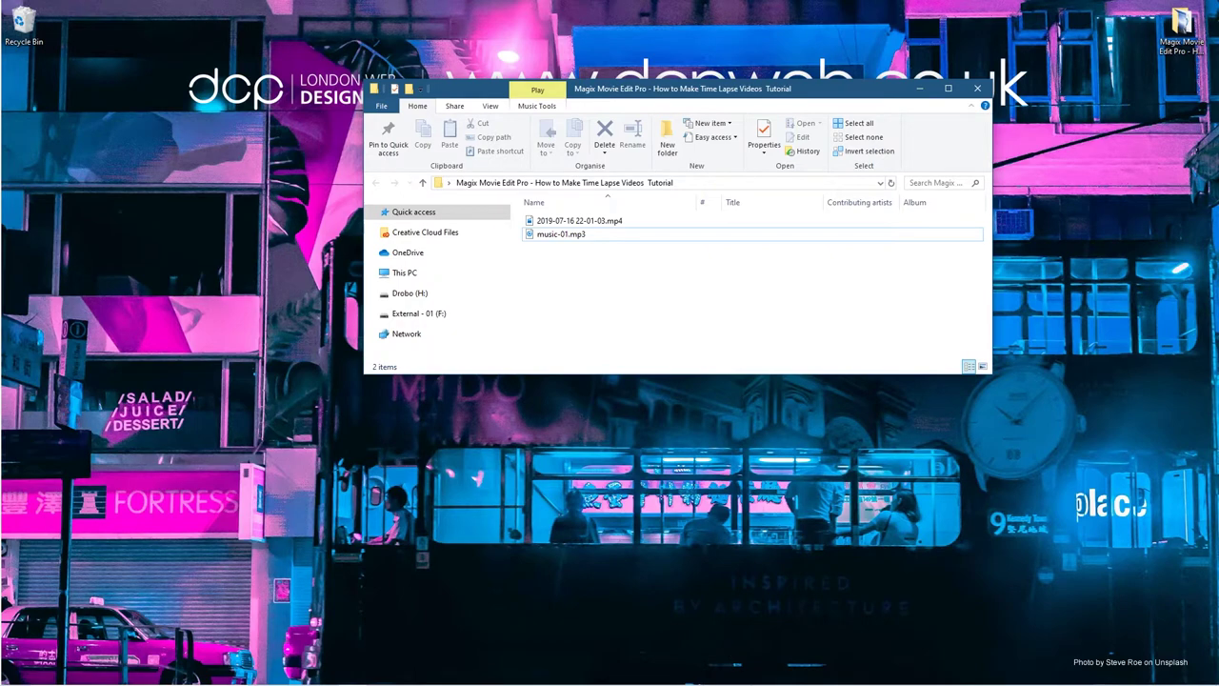
click(1065, 680)
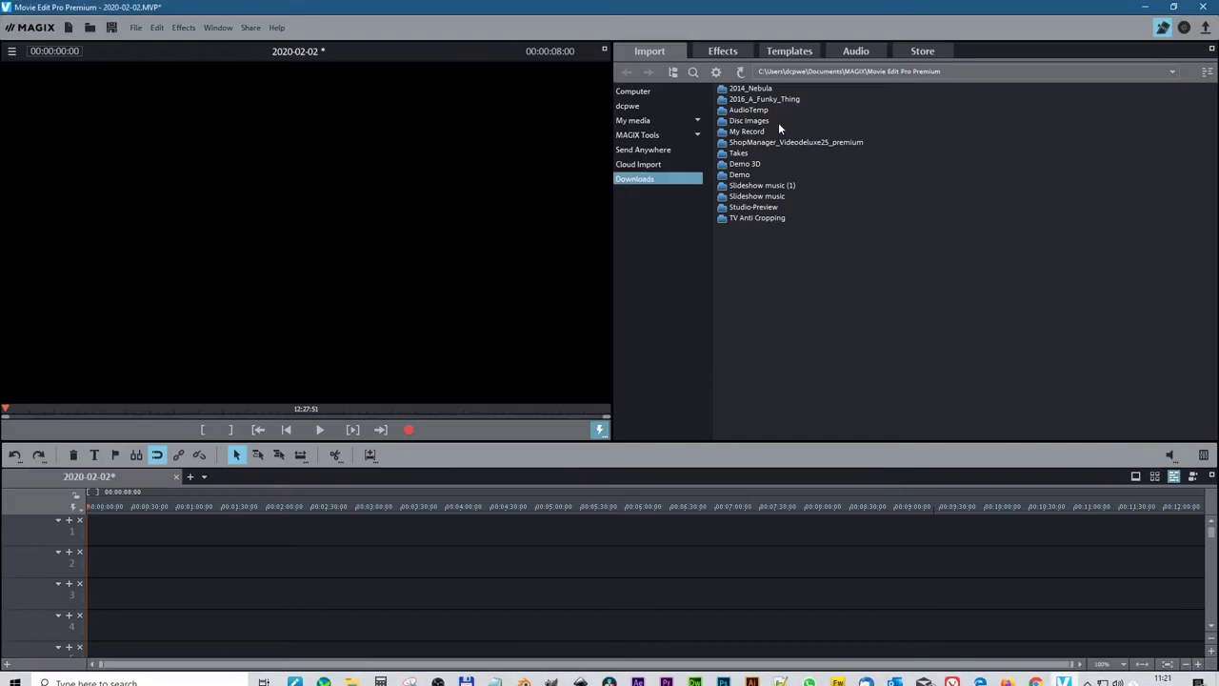
key(alt+Tab)
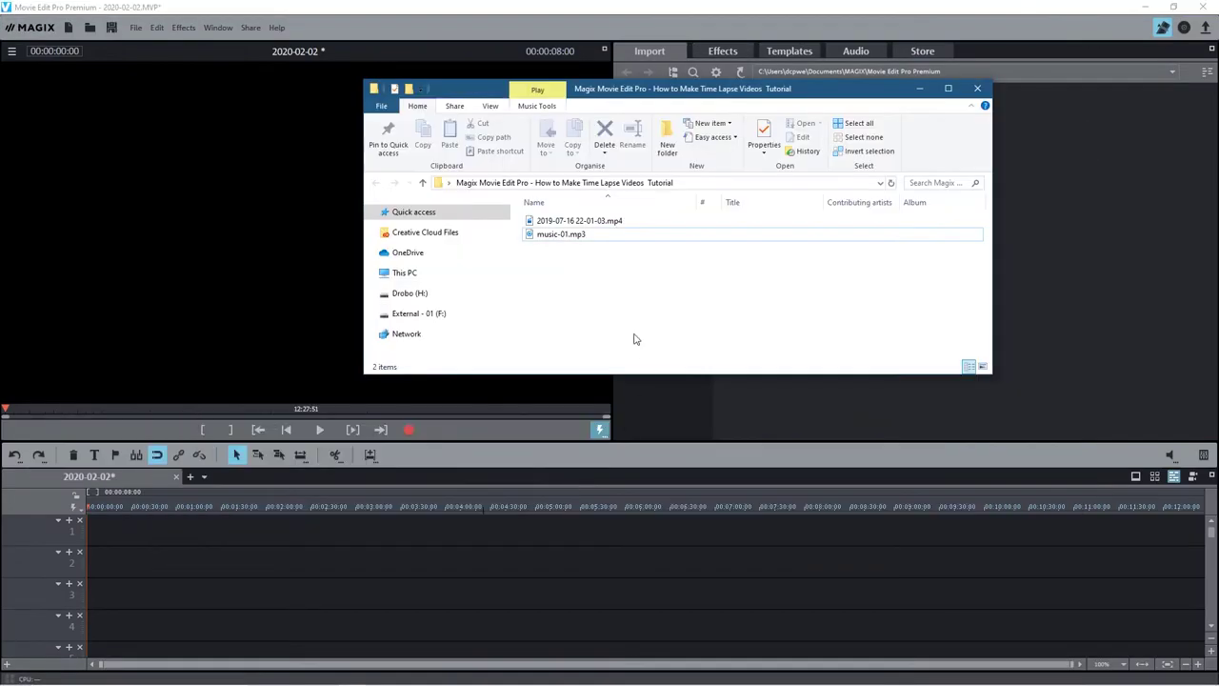
drag(553, 222, 165, 548)
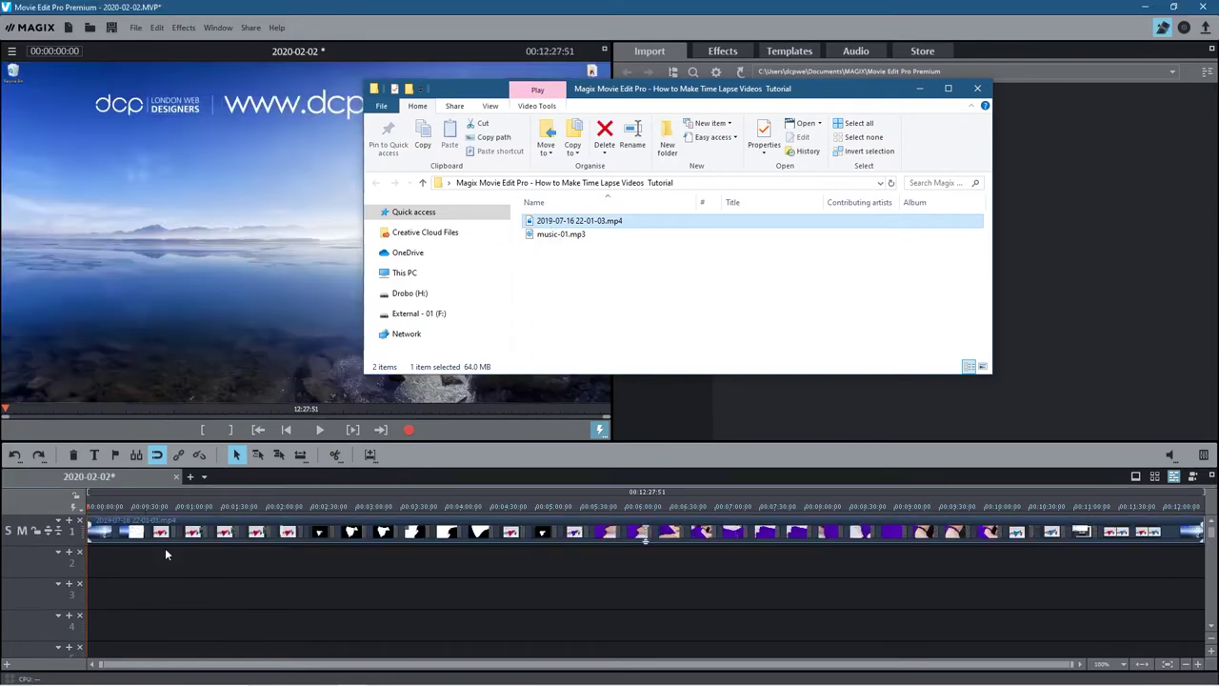
click(403, 570)
mouse_move(372, 508)
mouse_down()
mouse_move(535, 508)
mouse_move(361, 512)
mouse_up()
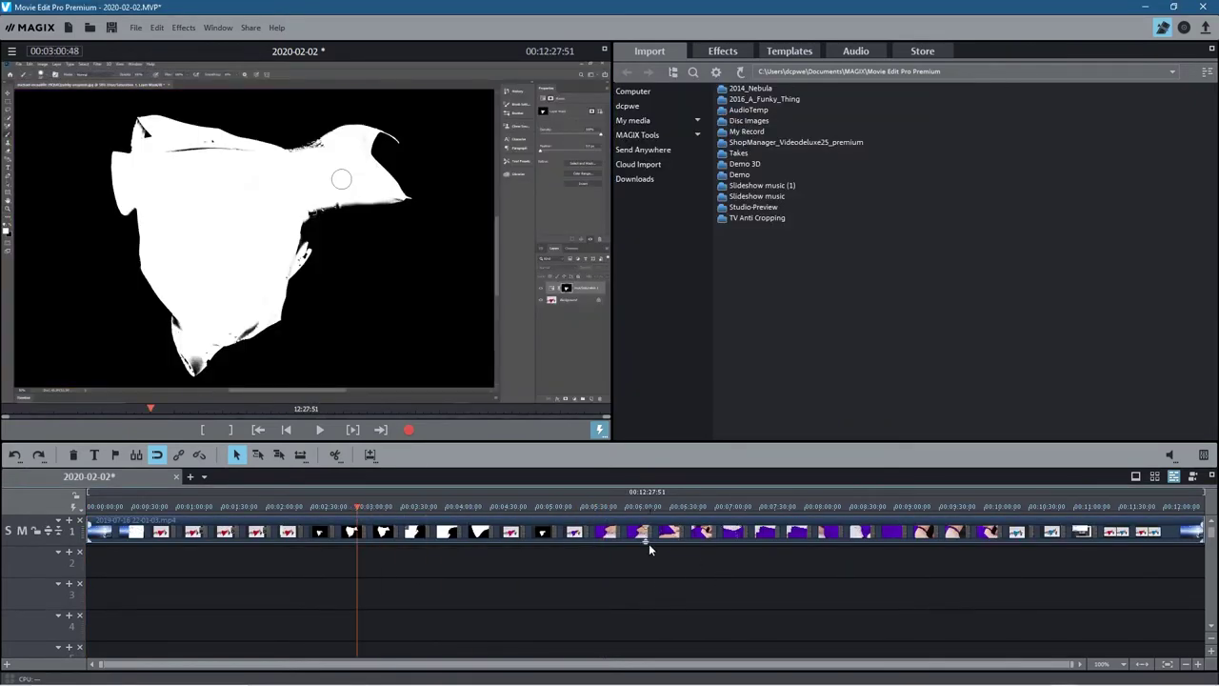
Play the recording from around the two-minute mark, then stop playback
drag(646, 536, 644, 640)
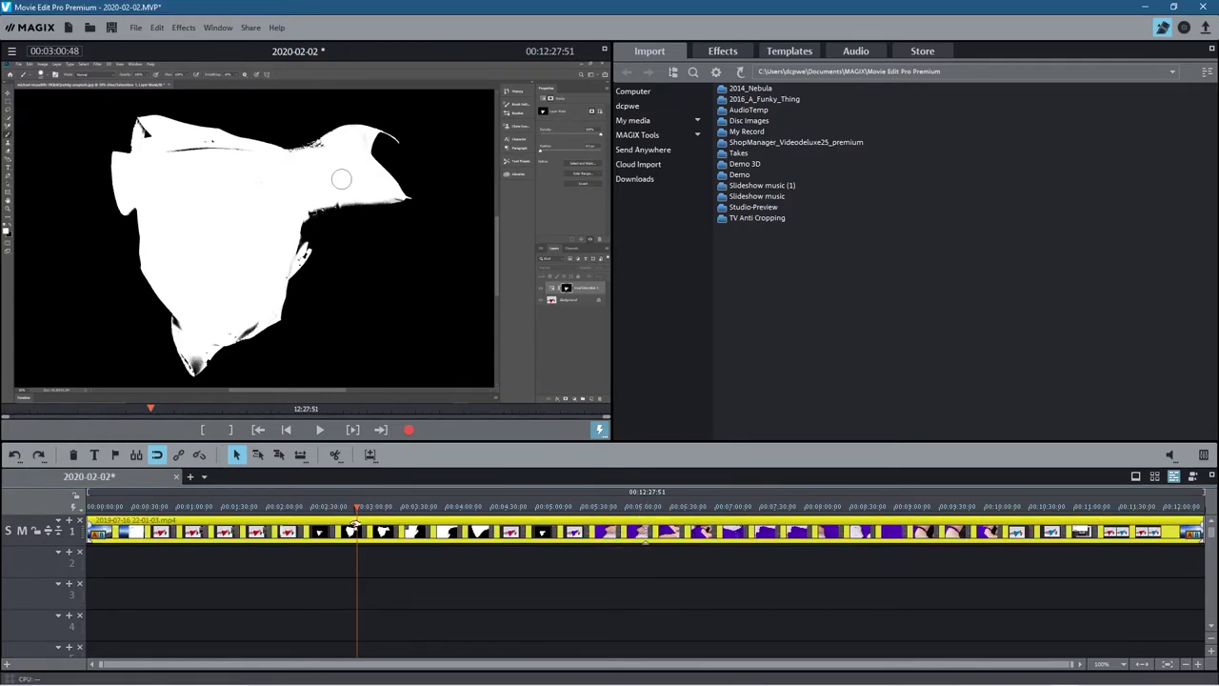
drag(355, 507, 75, 503)
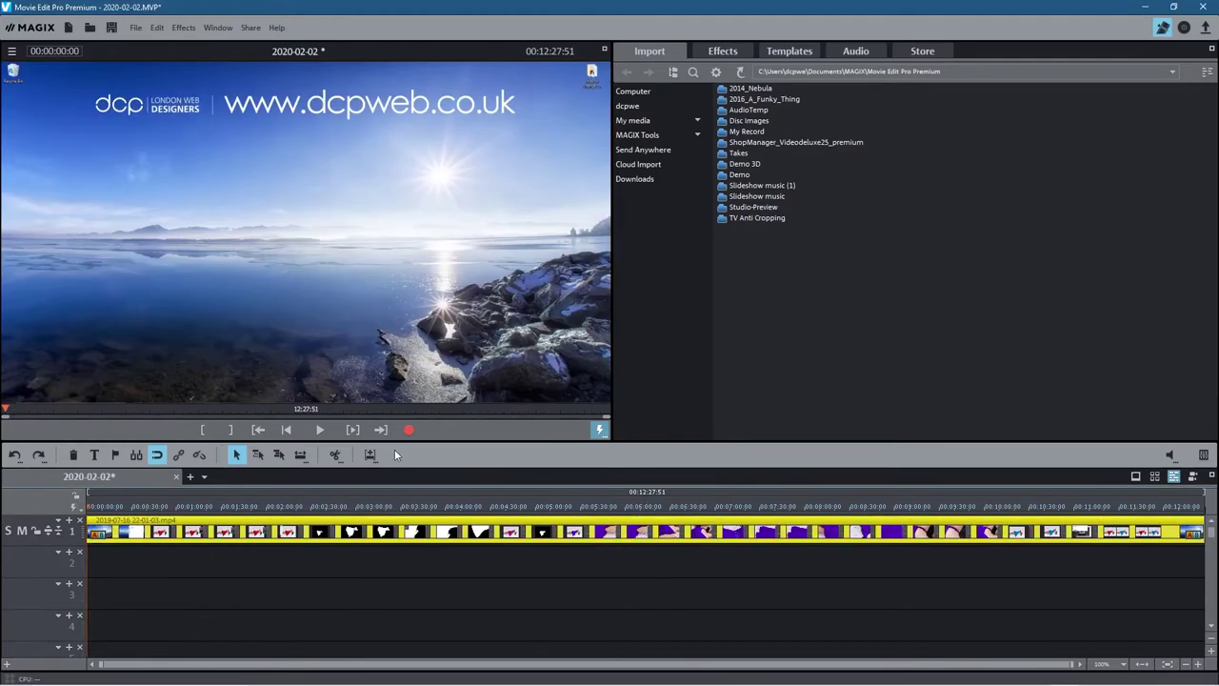
click(271, 508)
click(319, 430)
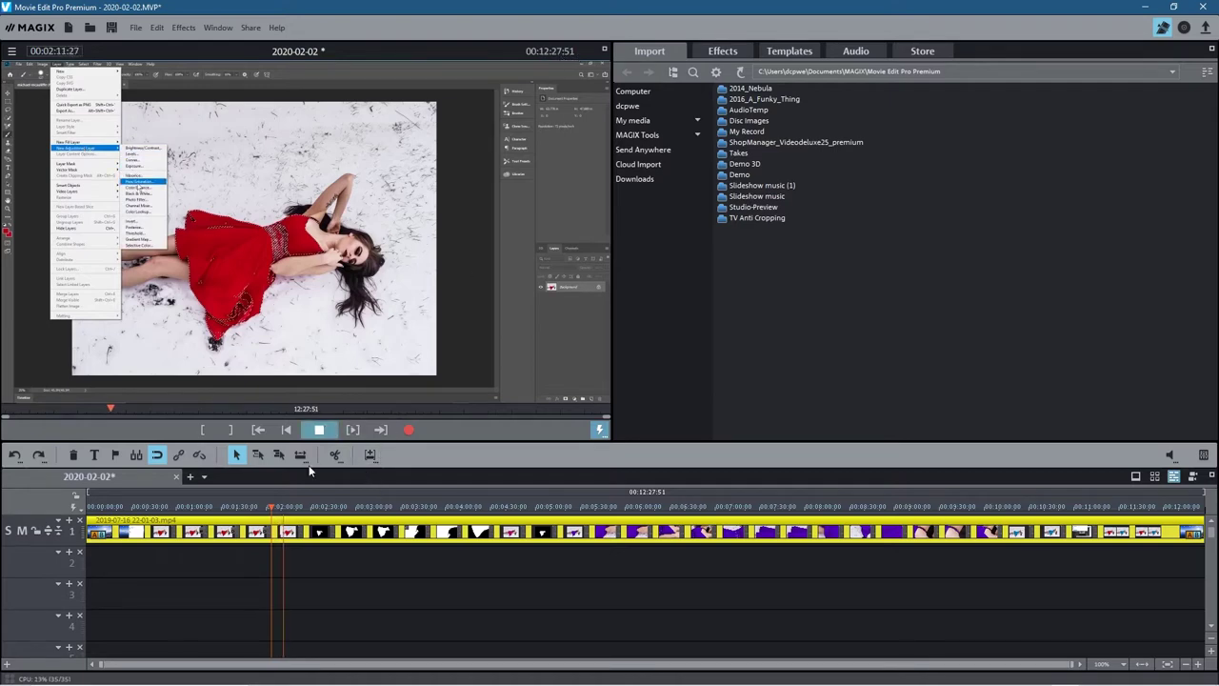
key(space)
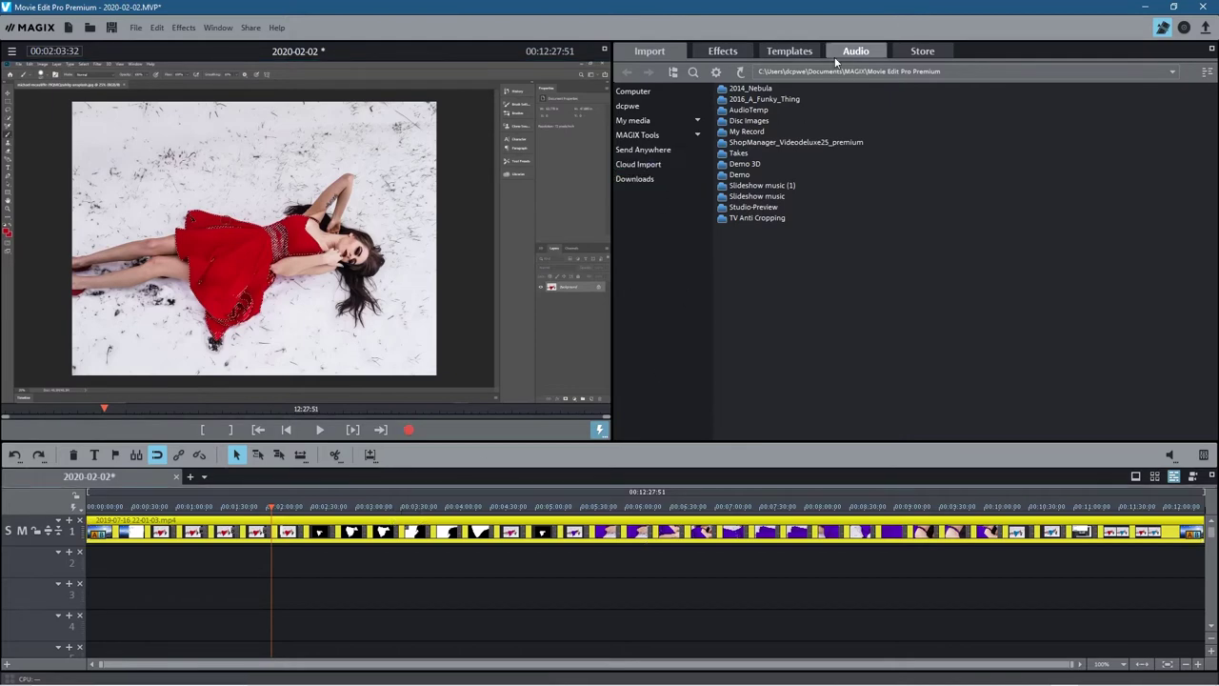
click(722, 51)
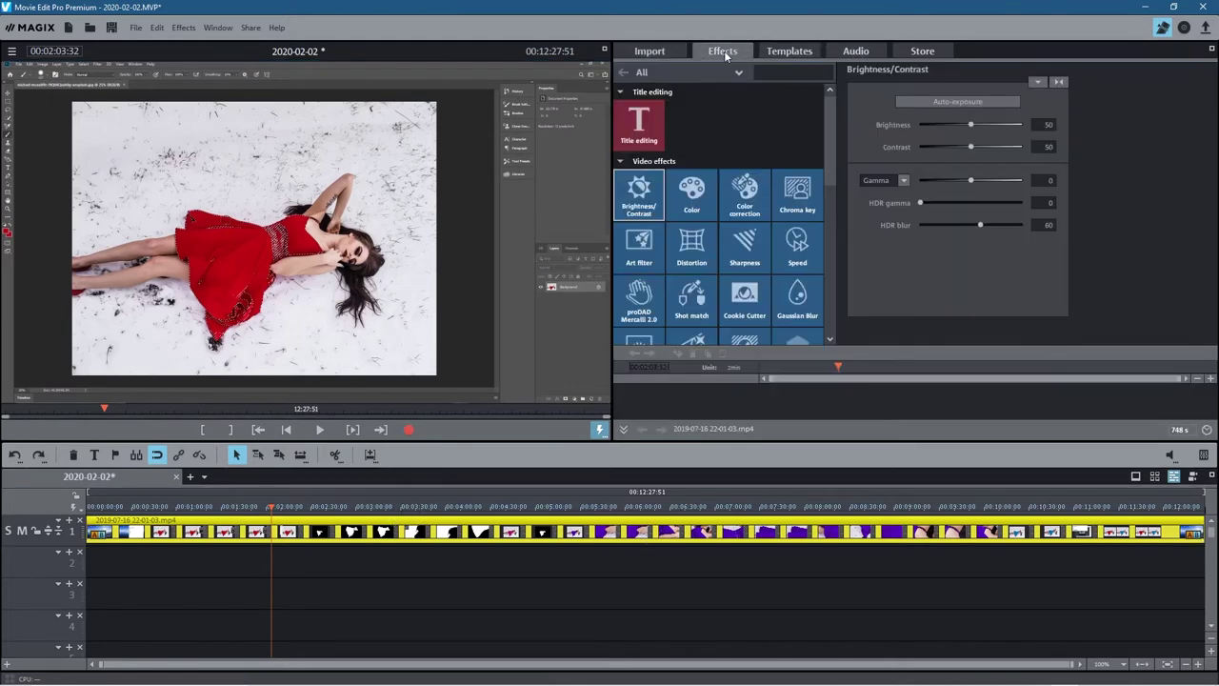
Apply the Speed effect and raise the clip's factor to 4.00, shortening it to 03:06:57
click(800, 249)
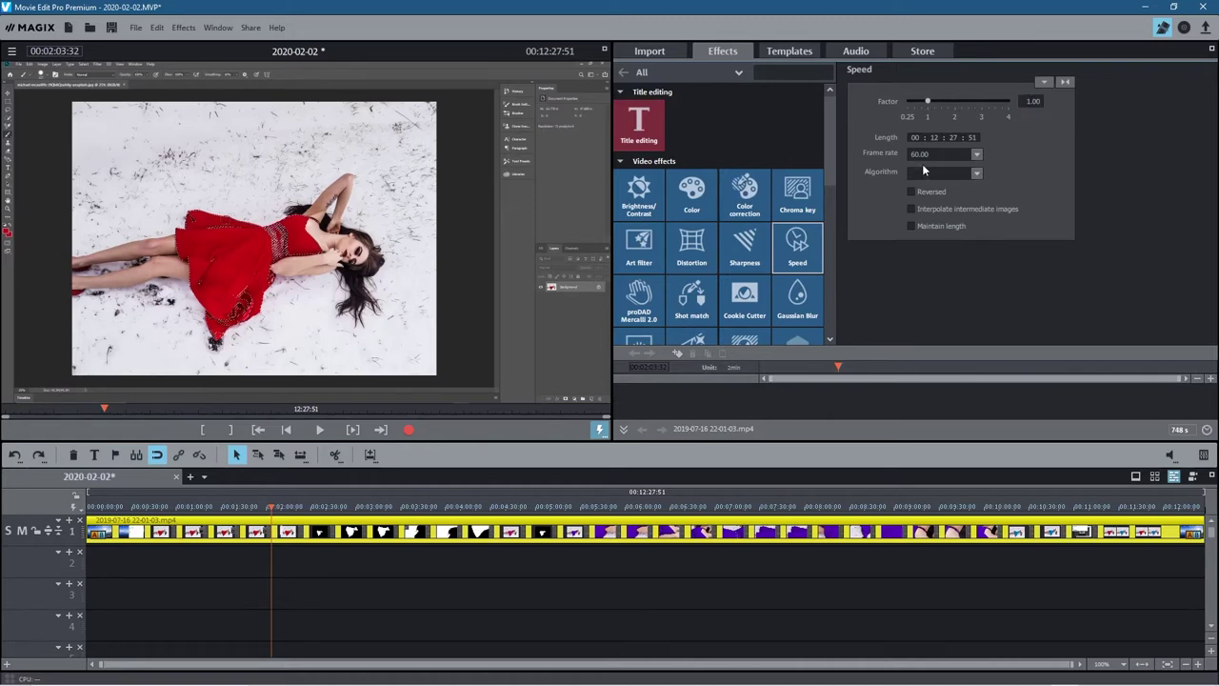
drag(929, 101, 954, 99)
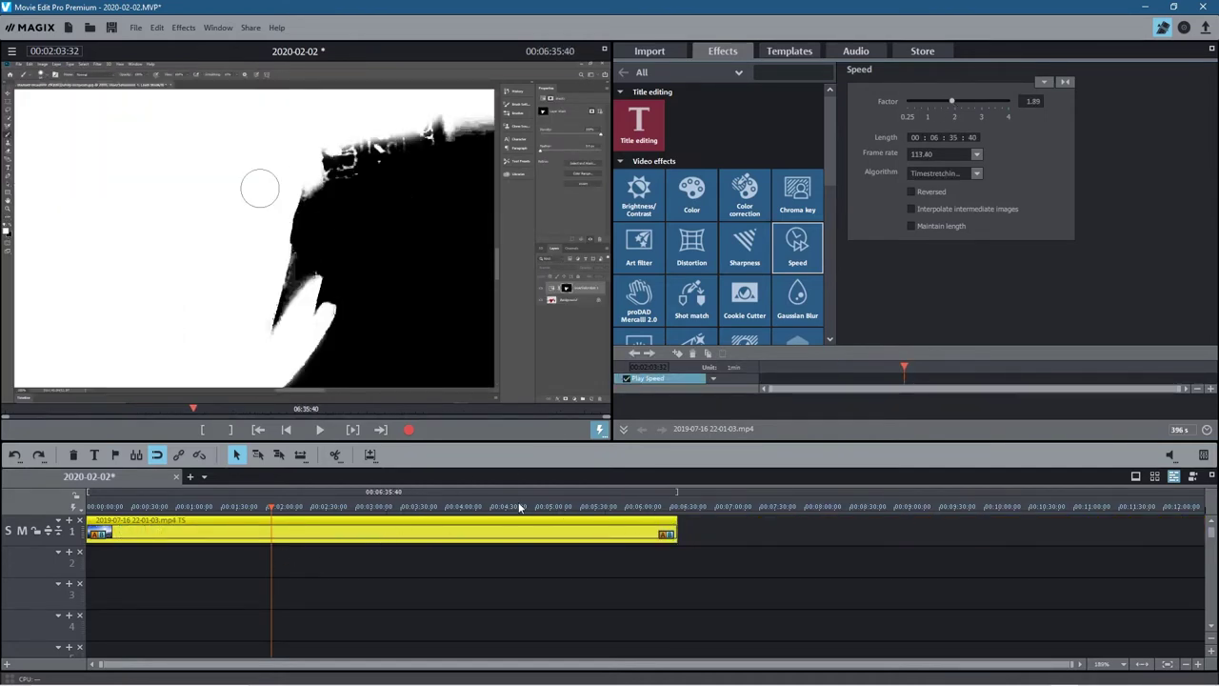
drag(524, 510, 389, 519)
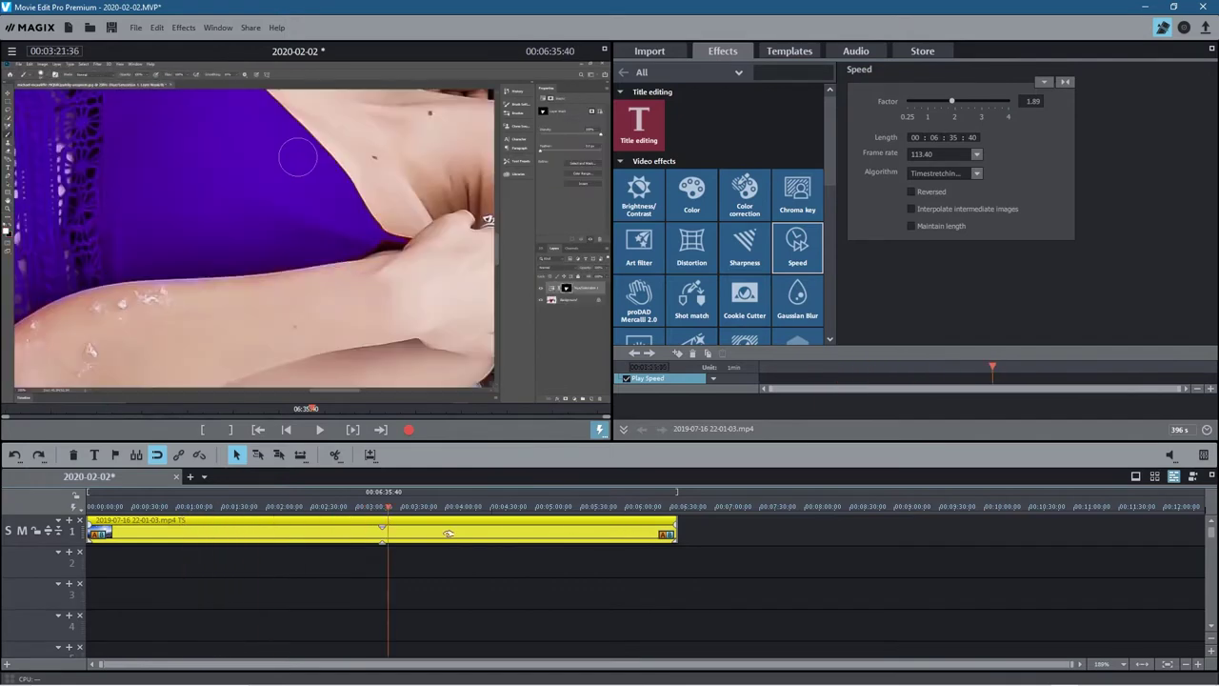
drag(949, 101, 1009, 101)
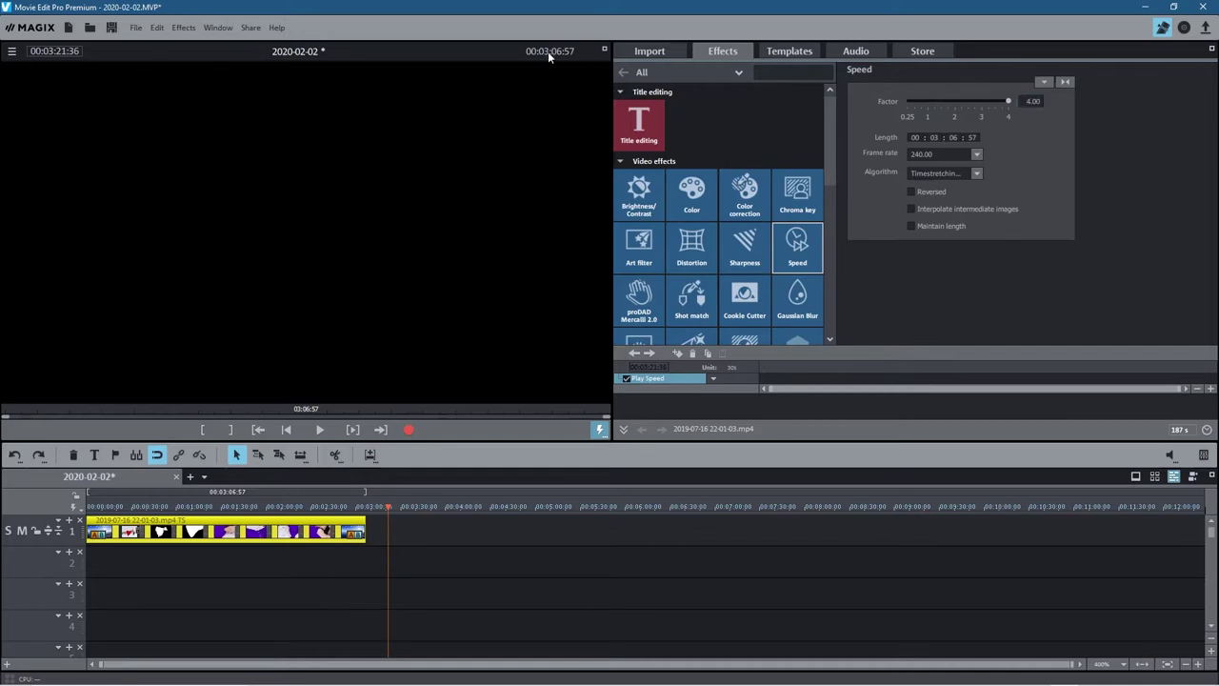
Play the sped-up clip from about 1:13, jumping ahead to about 2:13, then stop
click(195, 506)
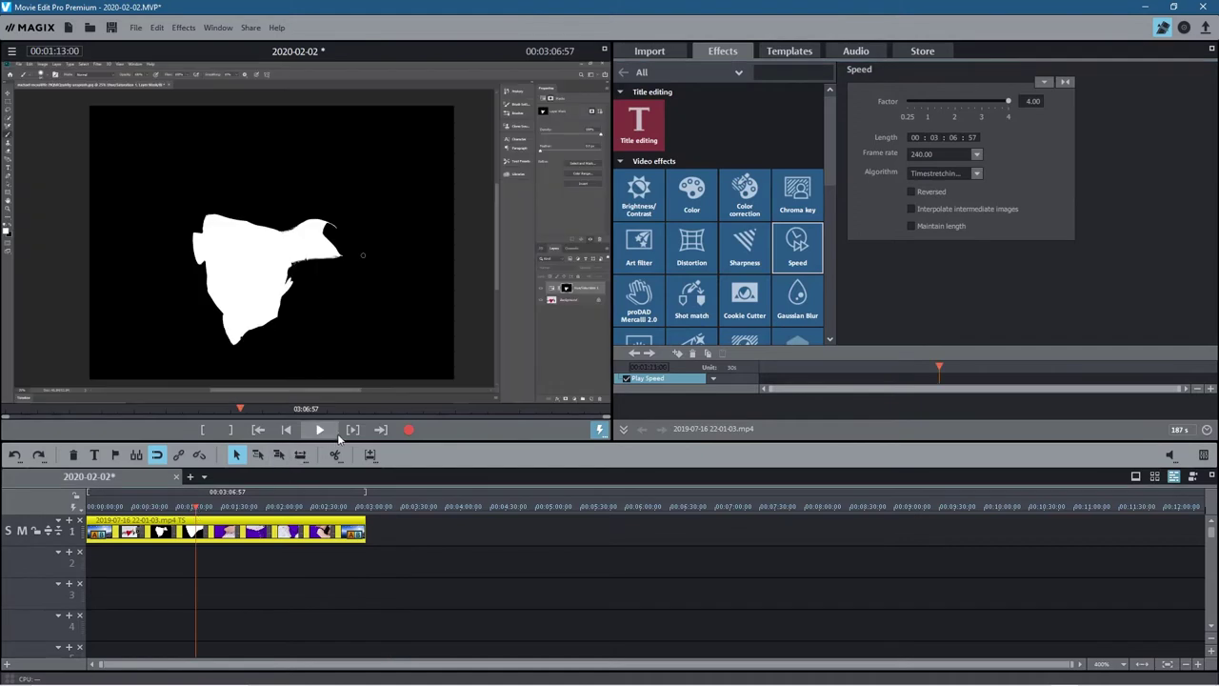
click(321, 431)
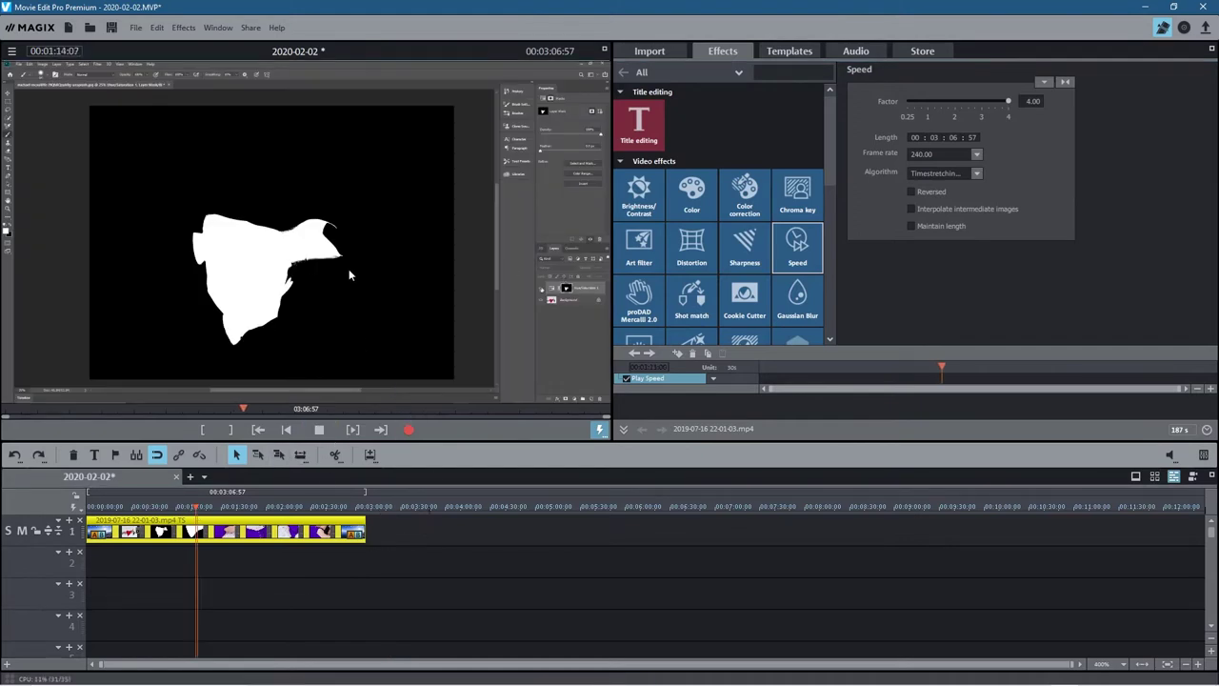
click(257, 506)
click(287, 502)
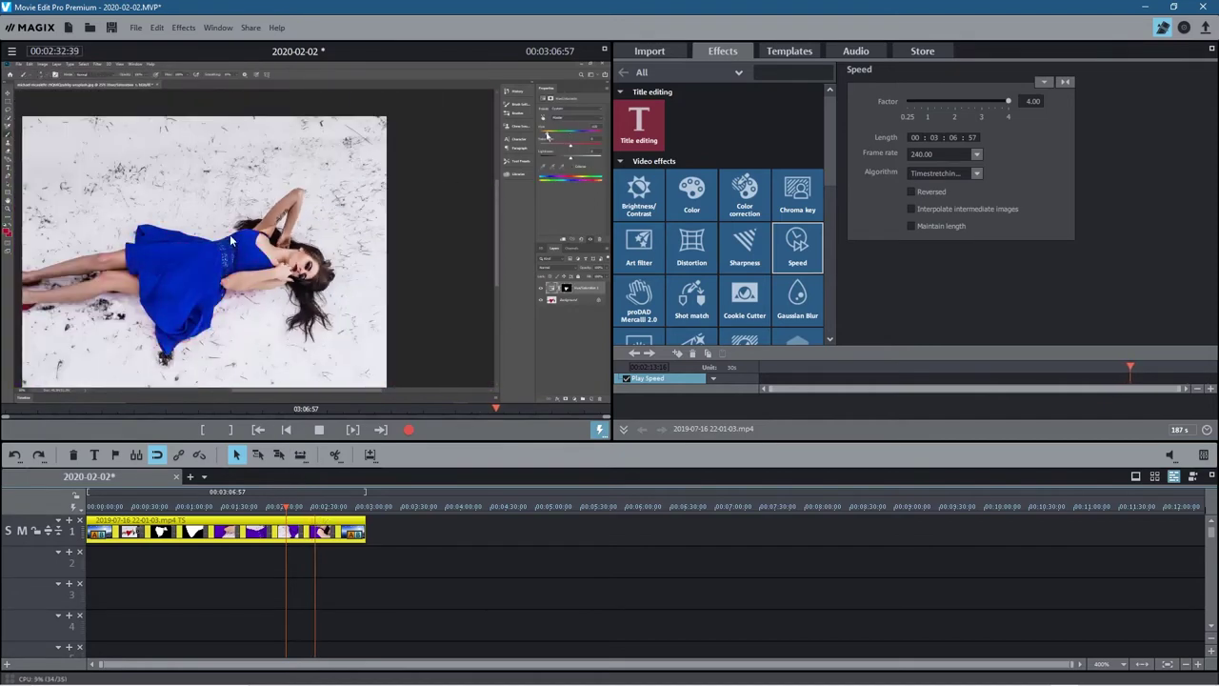
click(319, 430)
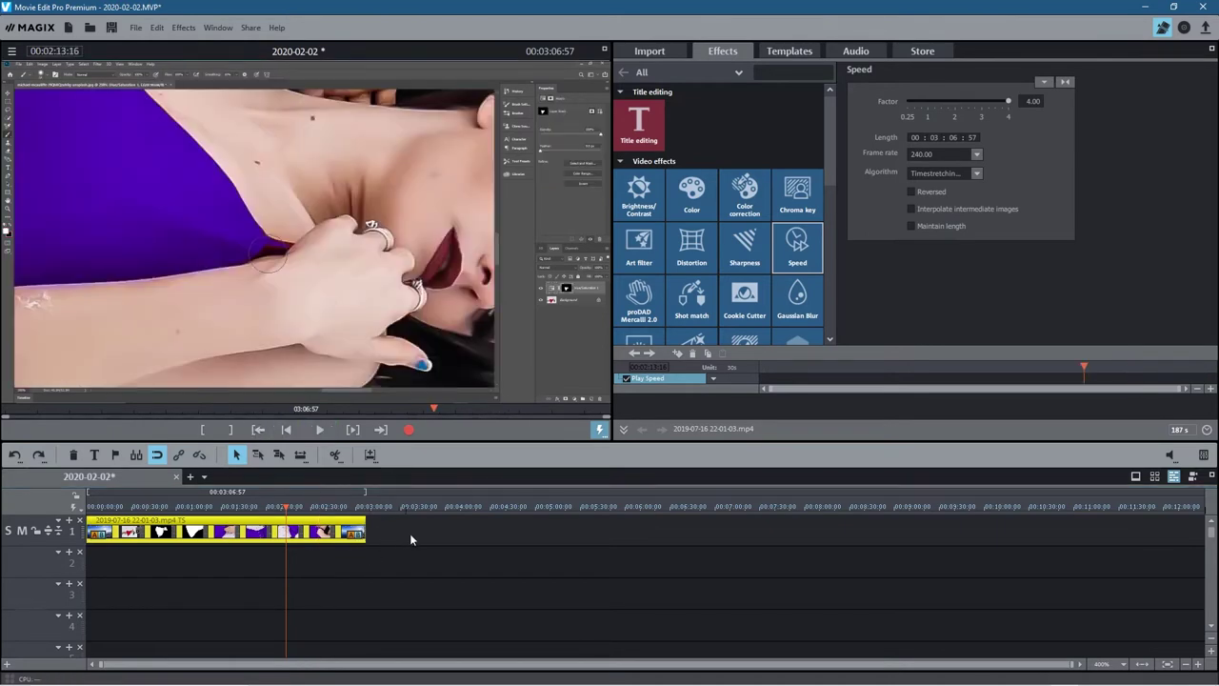
Lower the speed factor to 1.44 and acknowledge the undo warning
scroll(410, 540, down, 10)
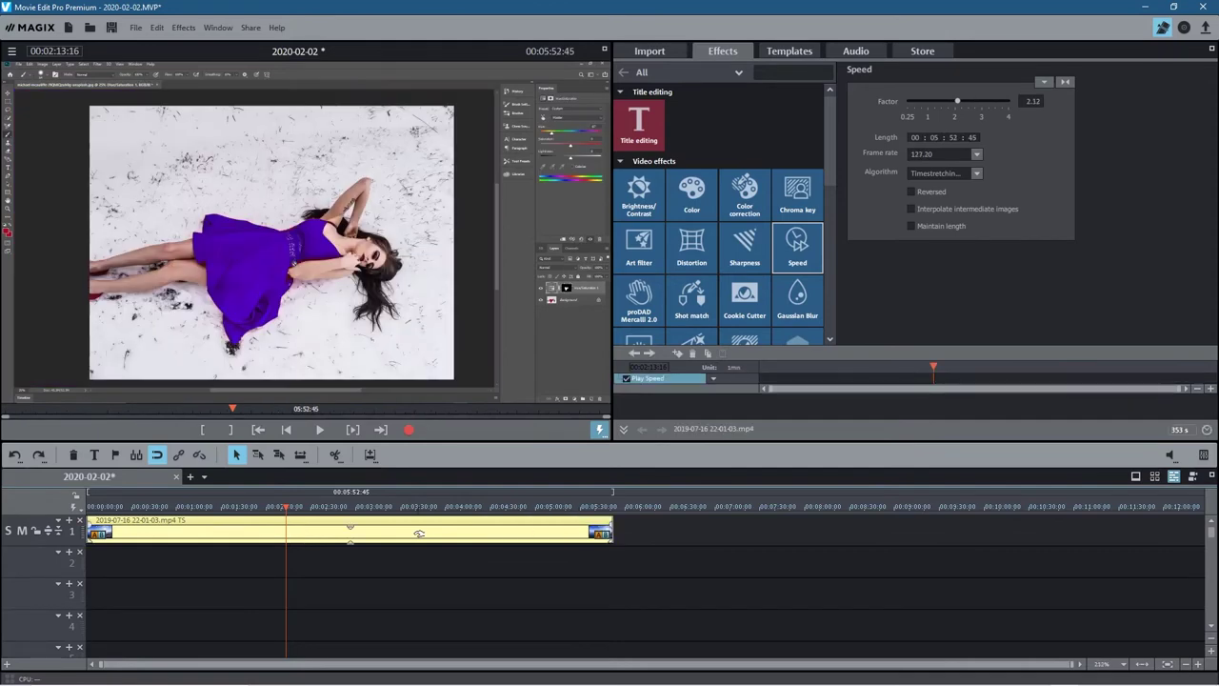
scroll(420, 534, down, 5)
scroll(419, 534, down, 5)
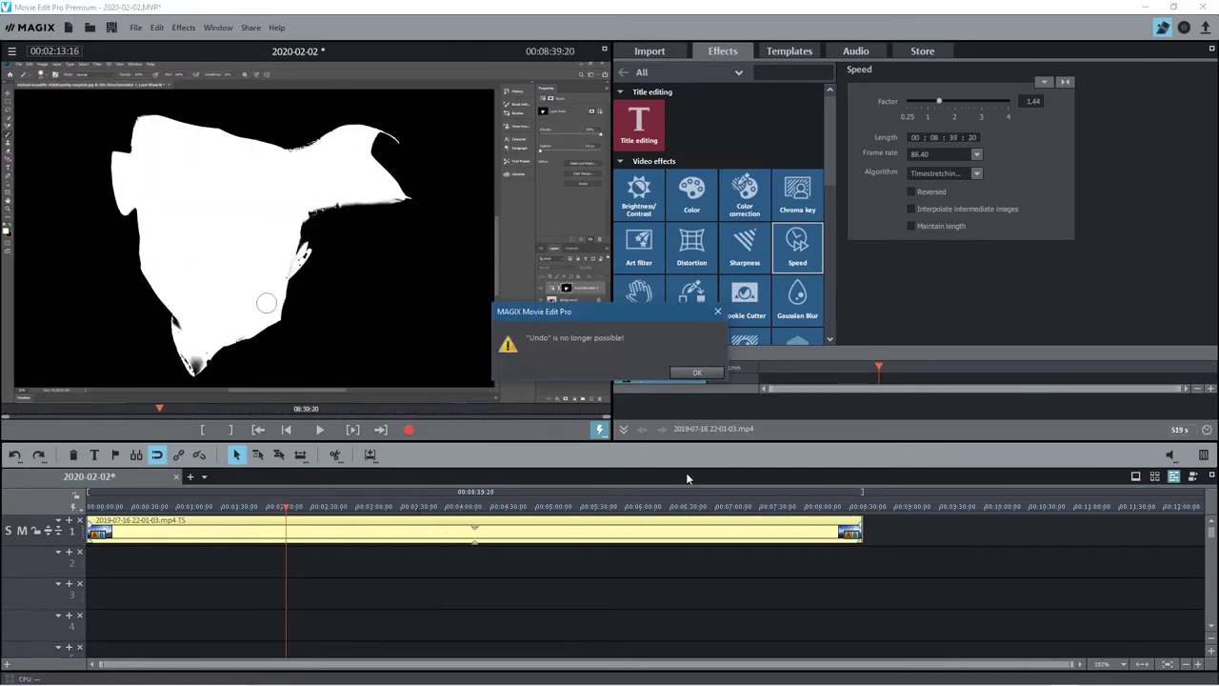
click(696, 373)
Delete the clip and place the mp4 recording on track 1 again
key(Delete)
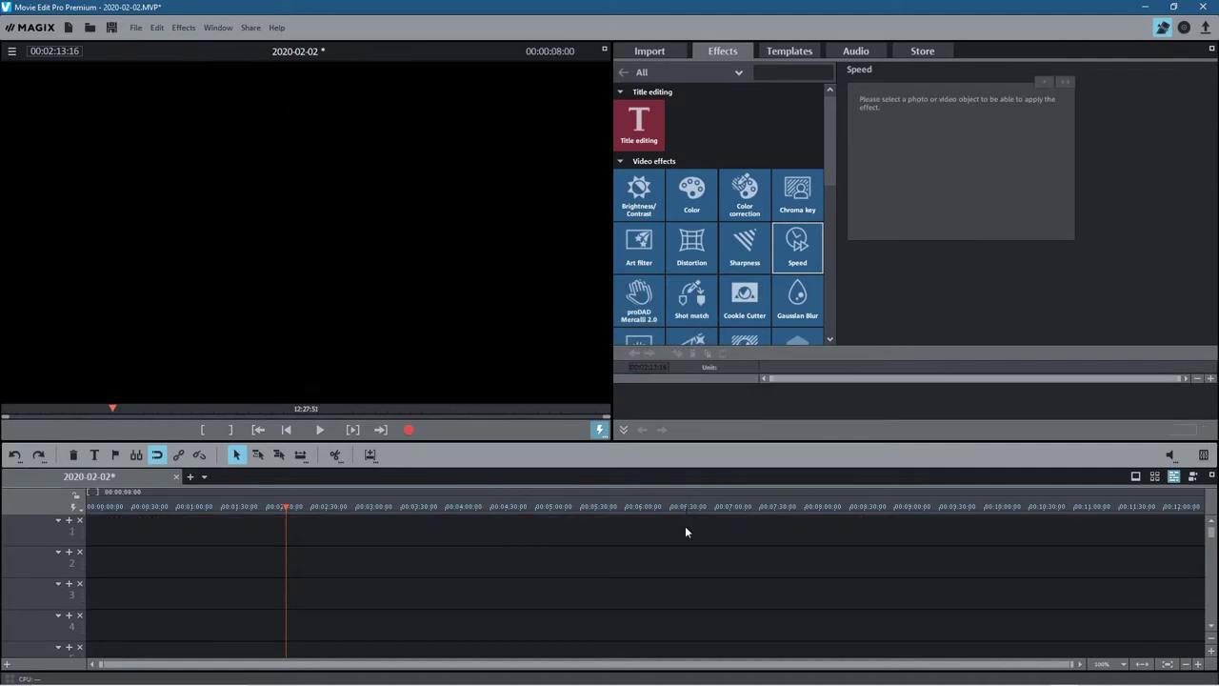
key(alt+Tab)
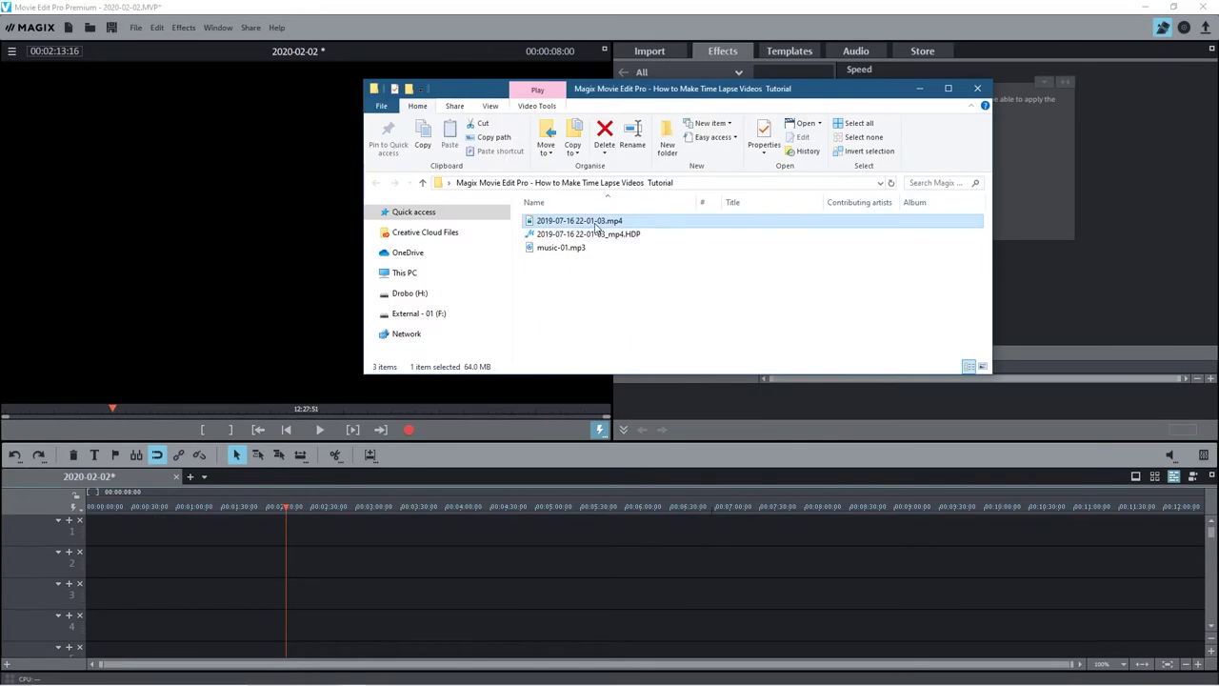
drag(581, 221, 101, 525)
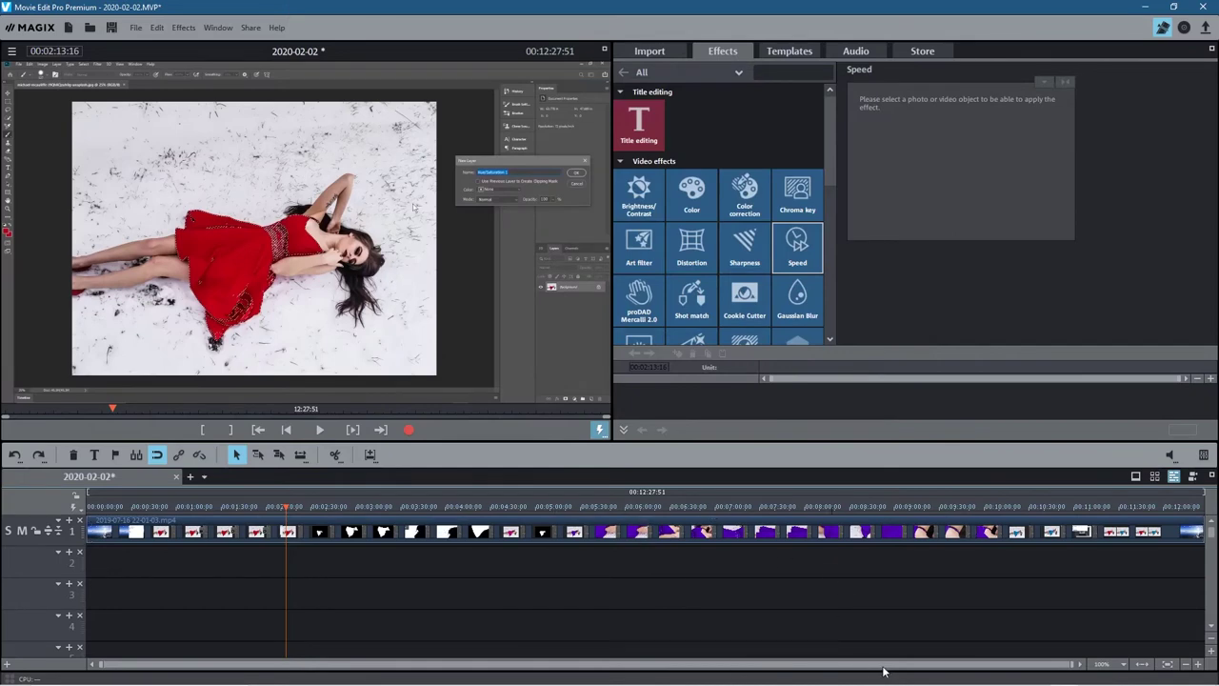
Switch to Stretch mode and compress the clip from 12:27:51 to 03:06:57
click(300, 456)
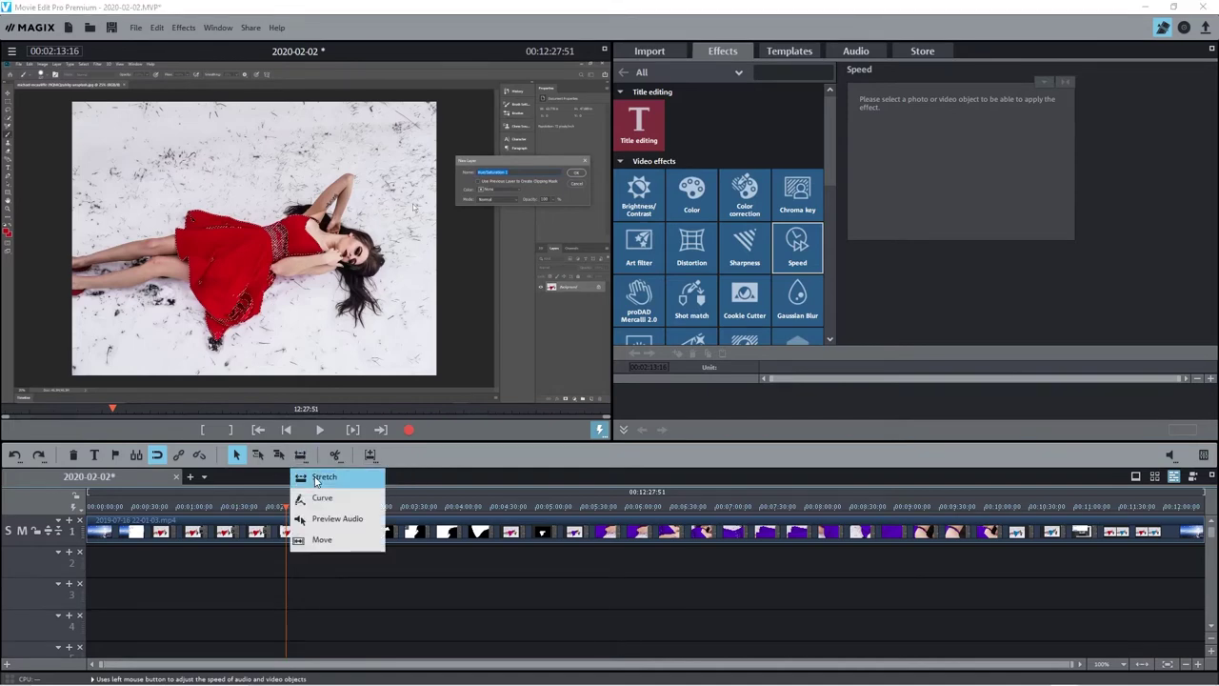
click(320, 477)
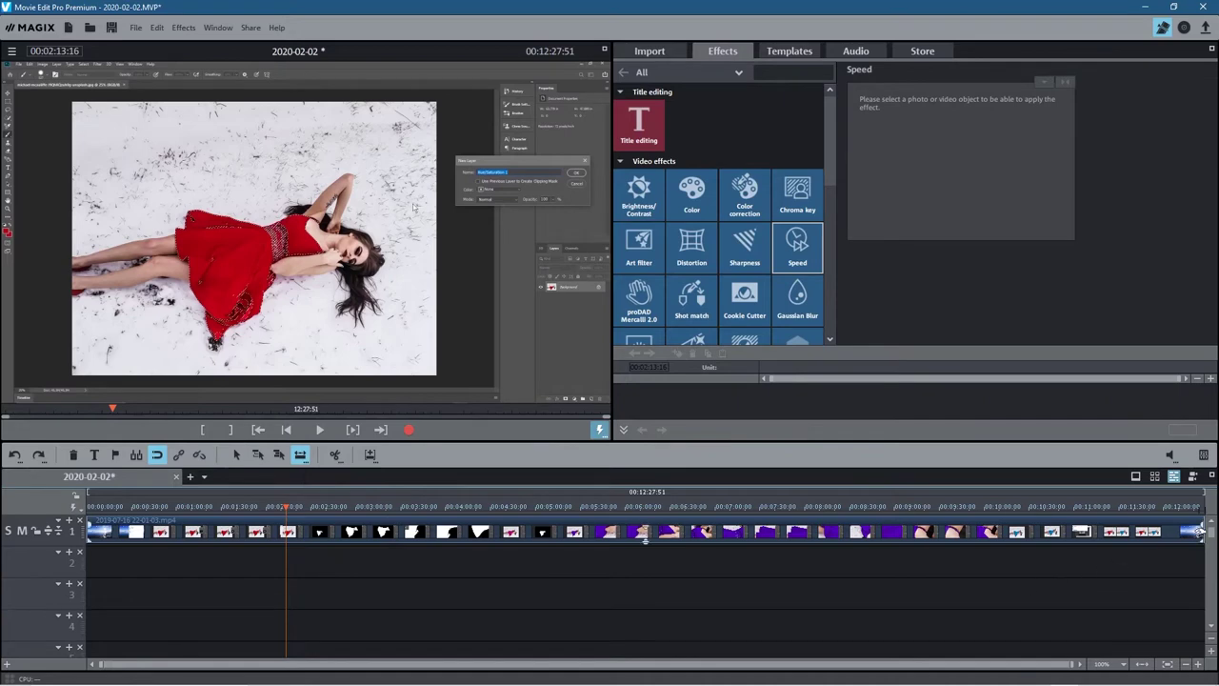
drag(1202, 532, 365, 531)
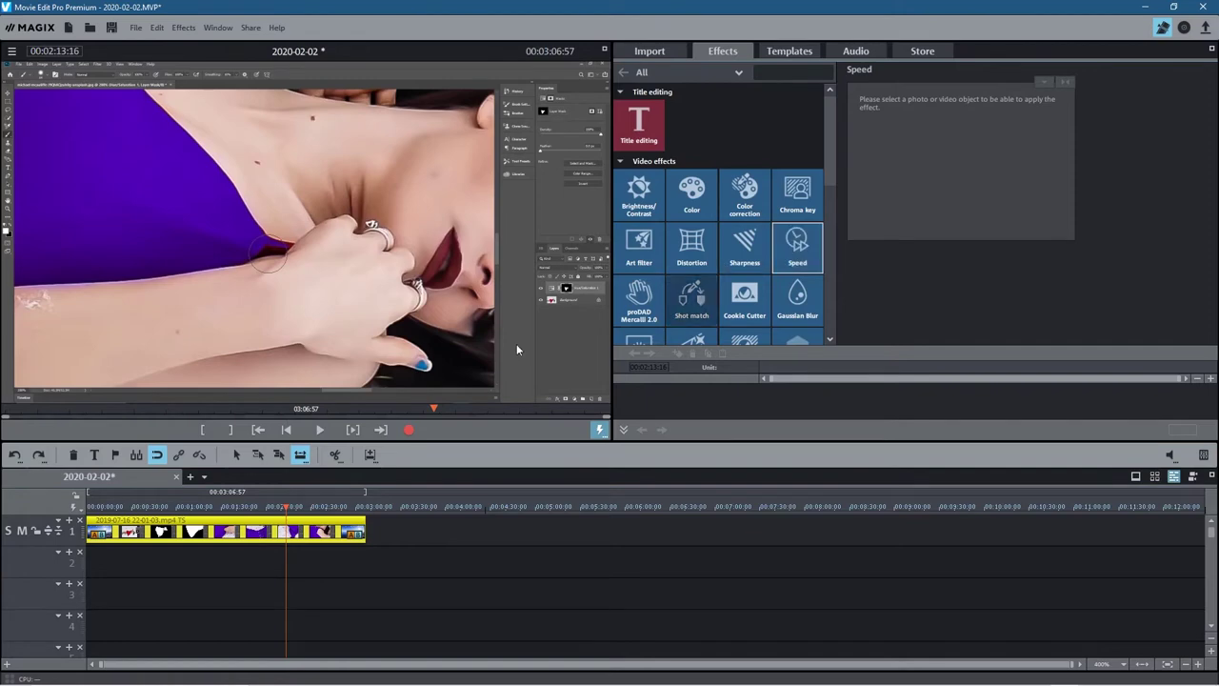
Apply the Speed effect to the clip with a factor of 8
click(793, 249)
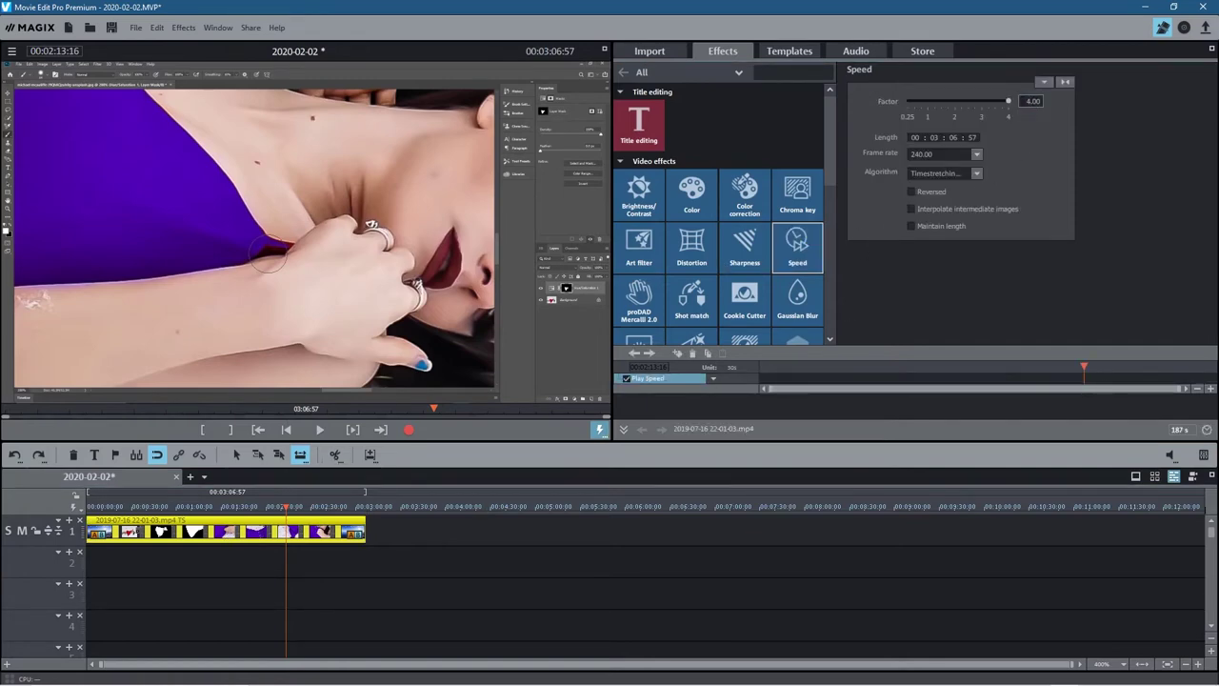
drag(1007, 101, 1027, 102)
text(8)
key(Return)
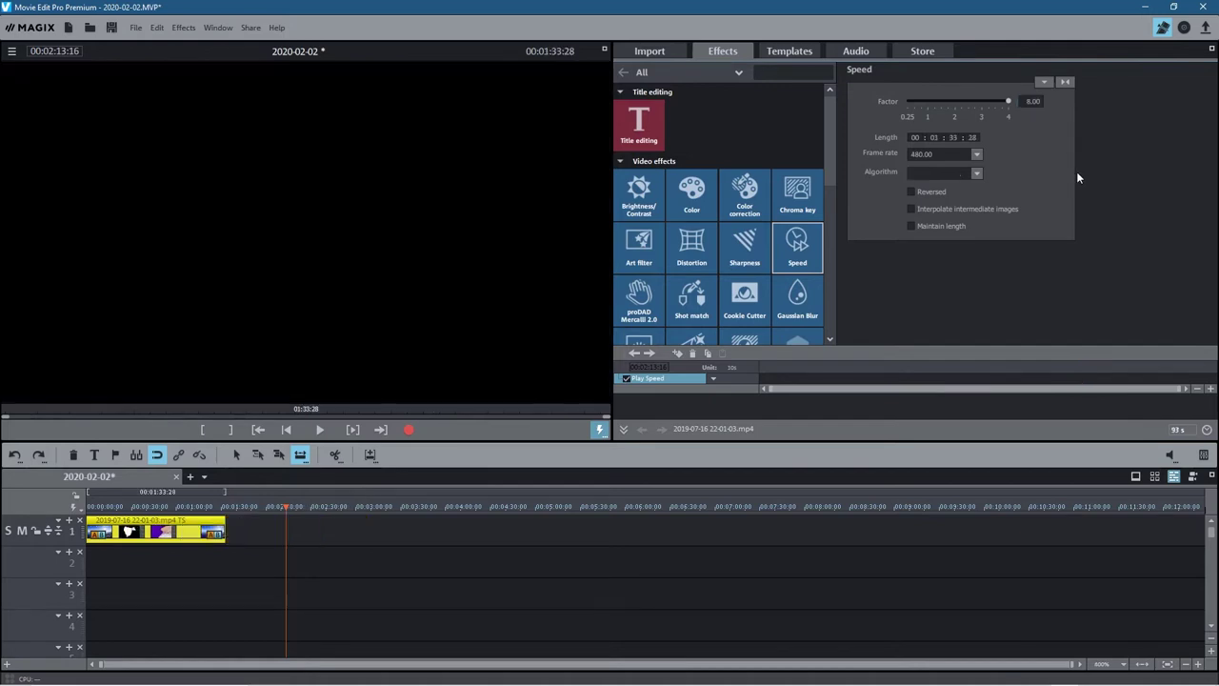
Preview the 8x clip, then set the speed factor back to 4.00 (03:06:57)
click(139, 505)
click(319, 429)
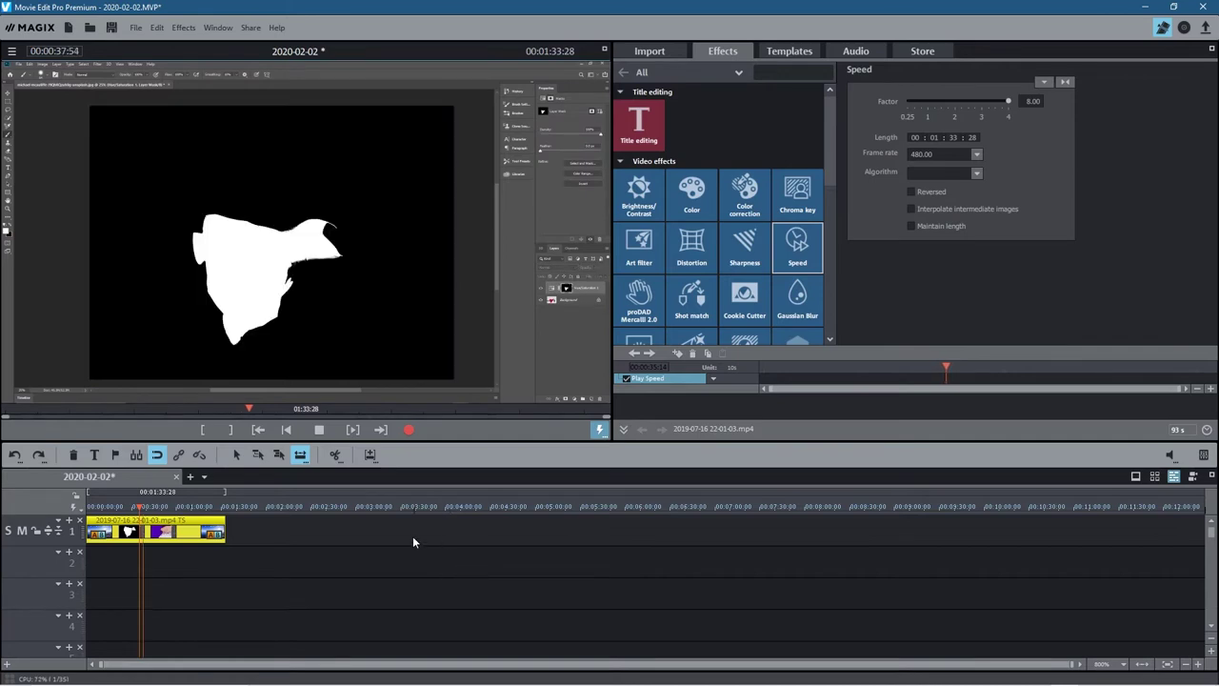
click(177, 514)
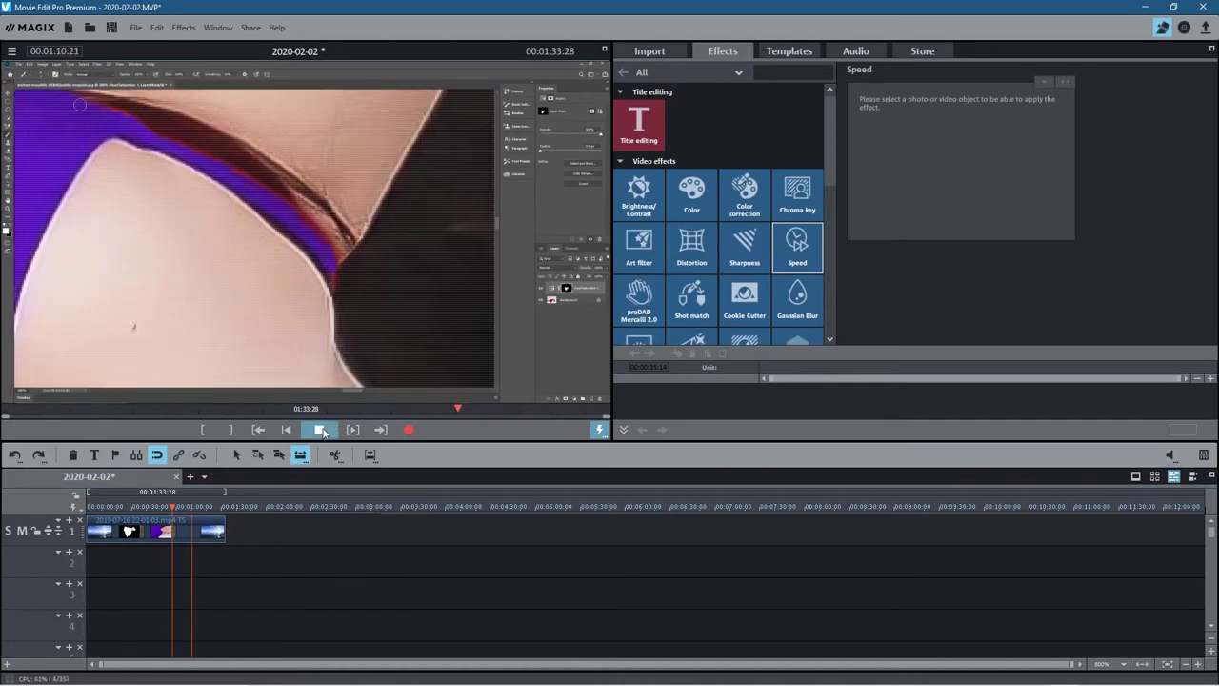
click(321, 431)
click(1041, 103)
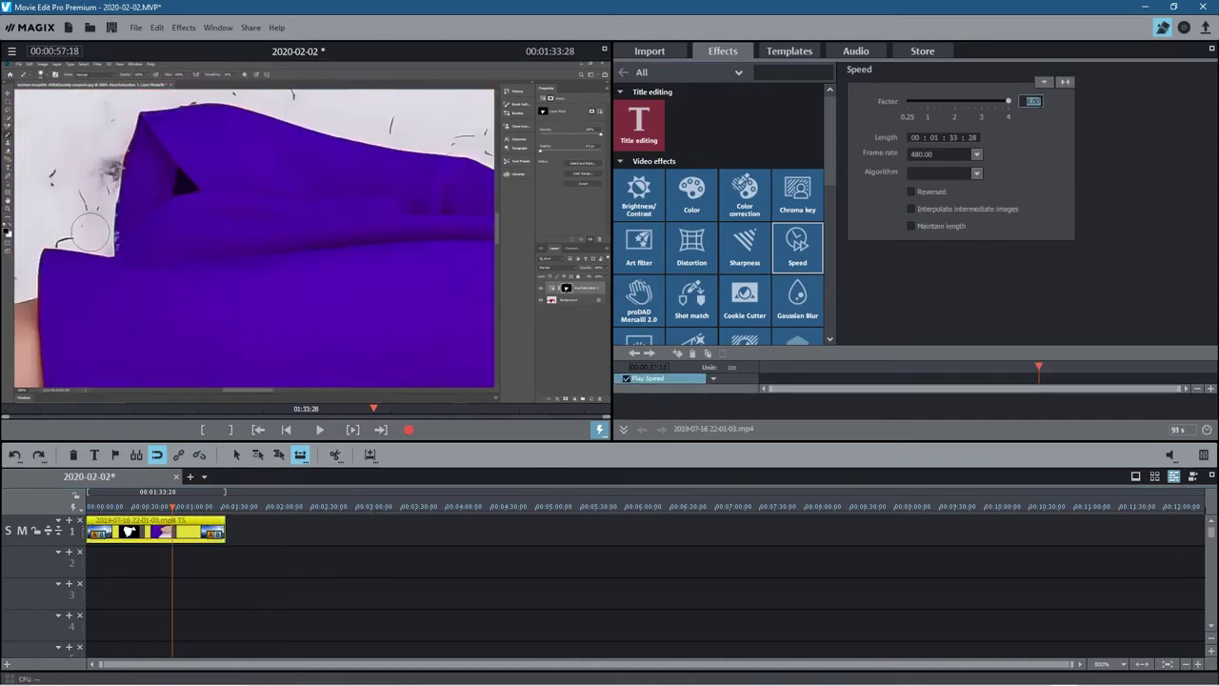
key(Return)
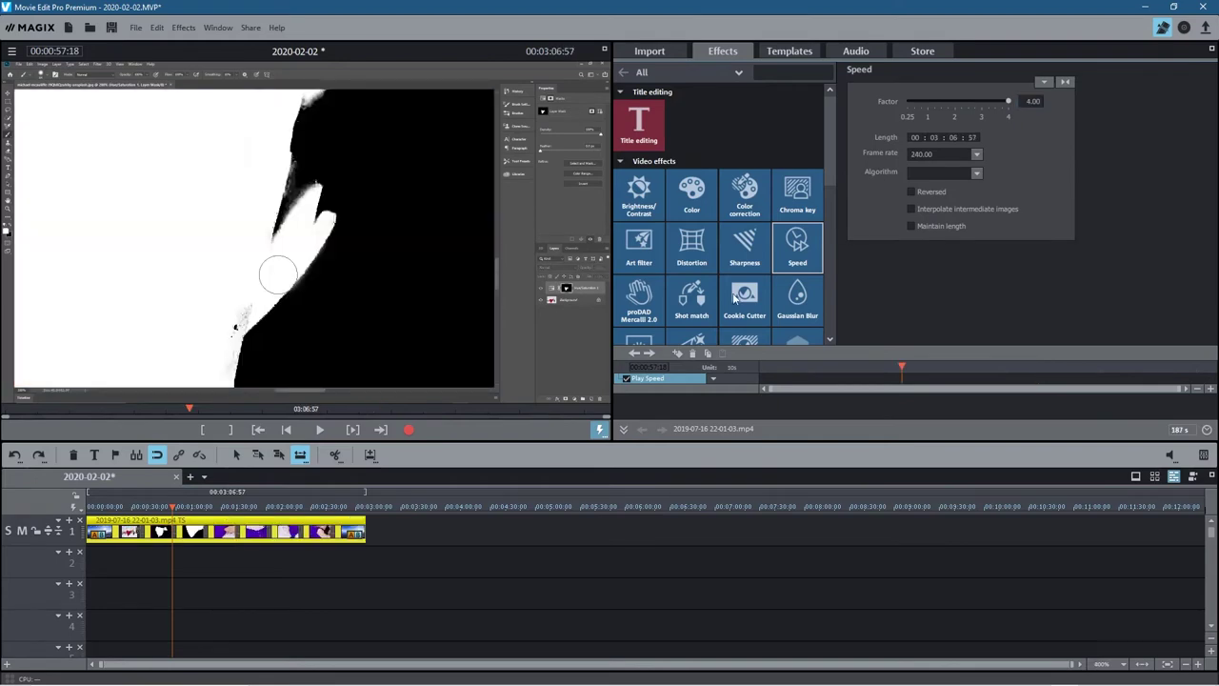
Drag music-01.mp3 from File Explorer onto track 2 below the video
click(523, 577)
key(alt+Tab)
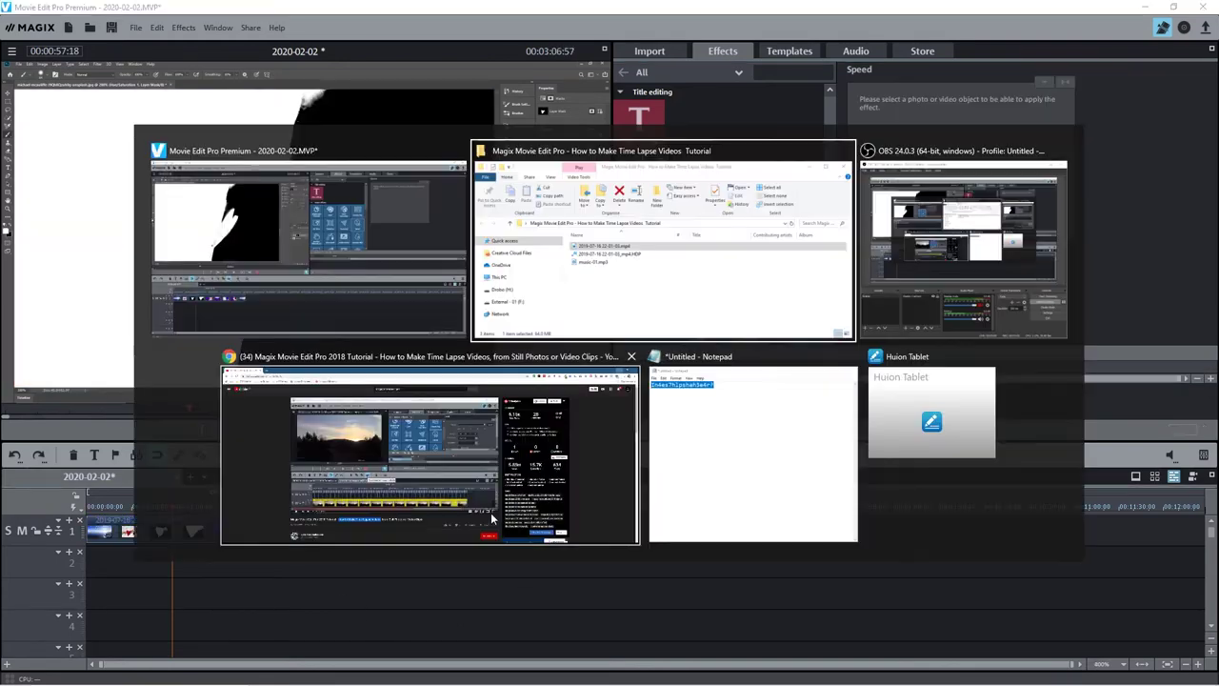
key(alt+Tab)
key(alt+Tab)
key(alt+Tab)
key(alt+Tab)
key(alt+Tab)
key(alt+Tab)
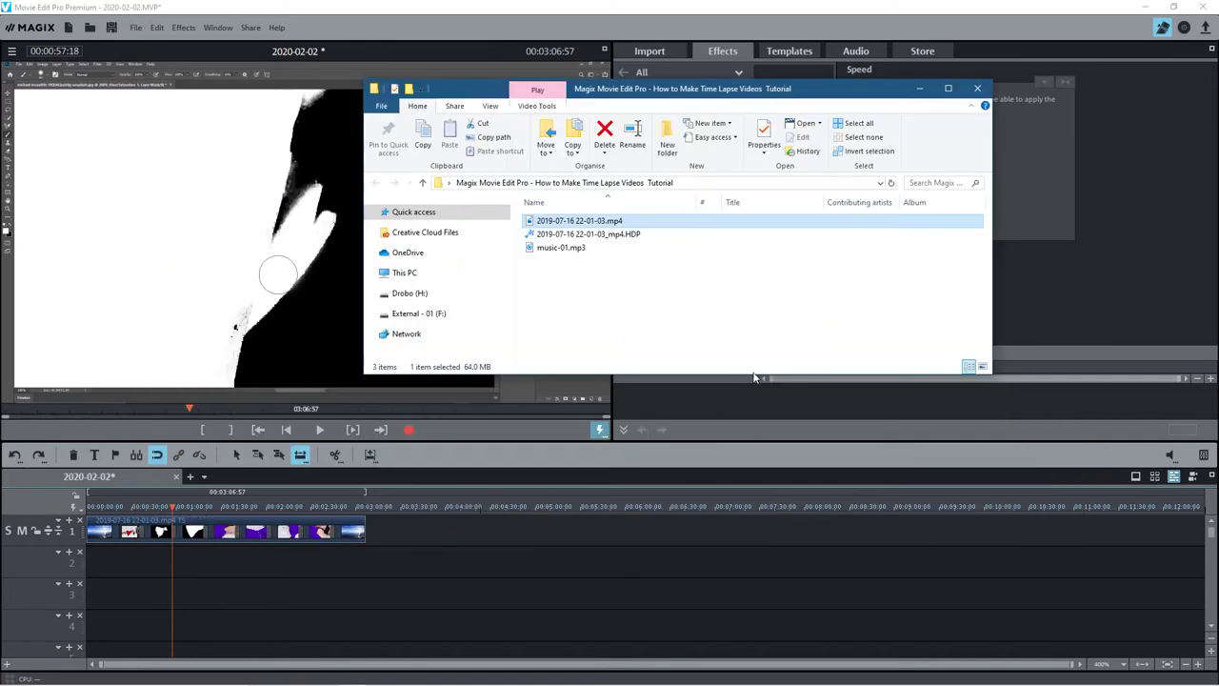
click(555, 247)
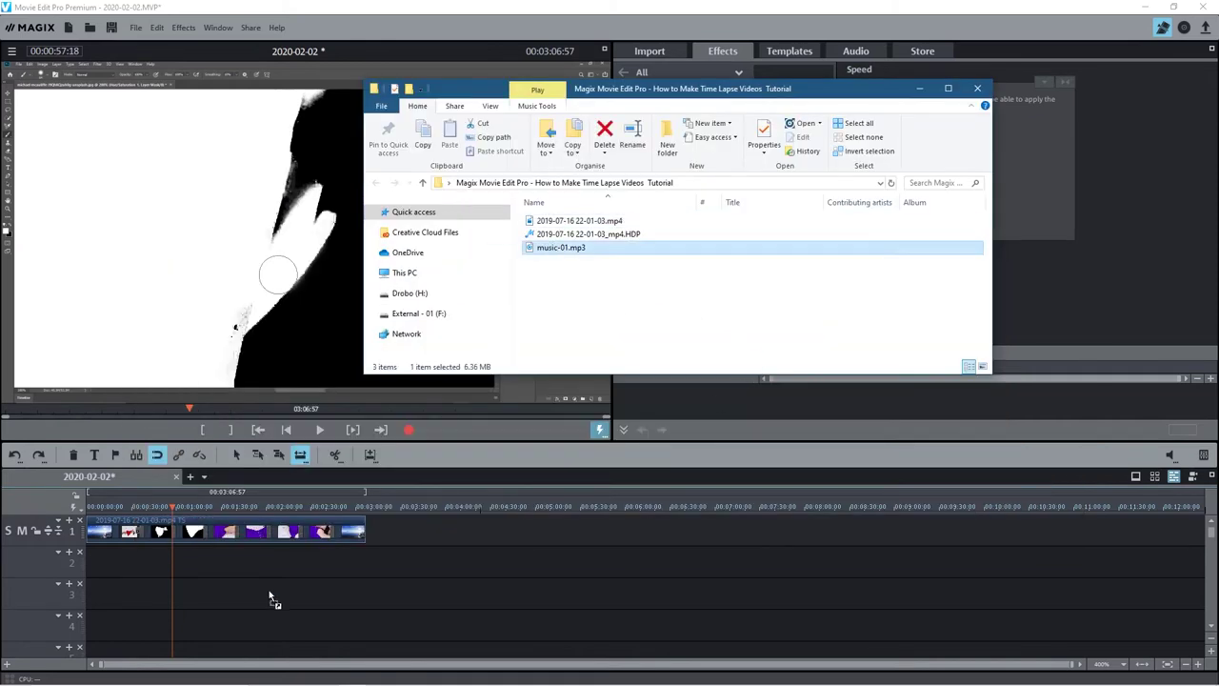
drag(269, 597, 137, 561)
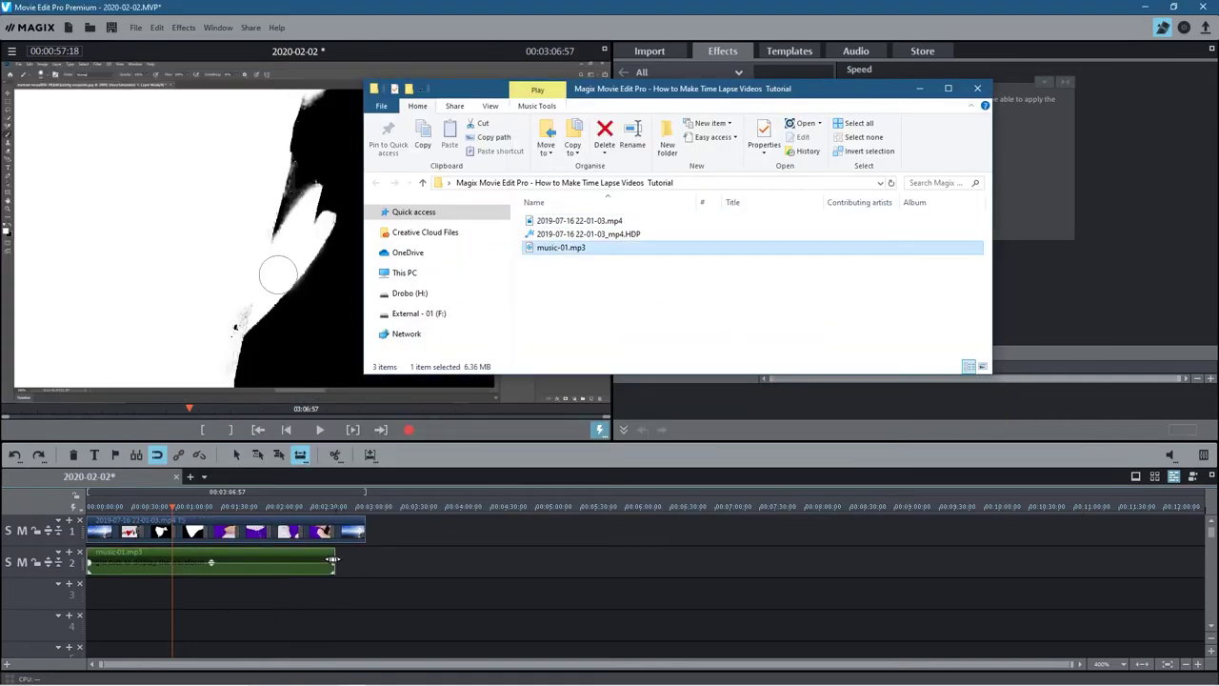
click(368, 568)
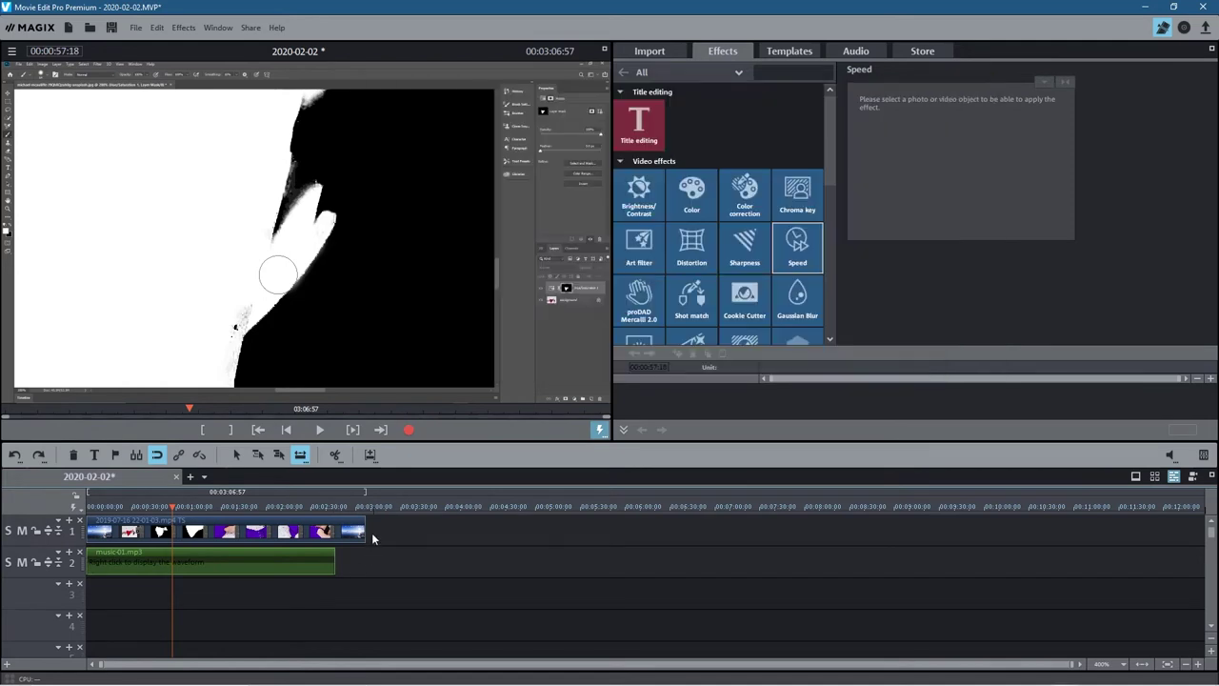
Shorten the video to 02:46:55 (speed 4.48) to end with the music, and set the music volume
drag(362, 531, 324, 536)
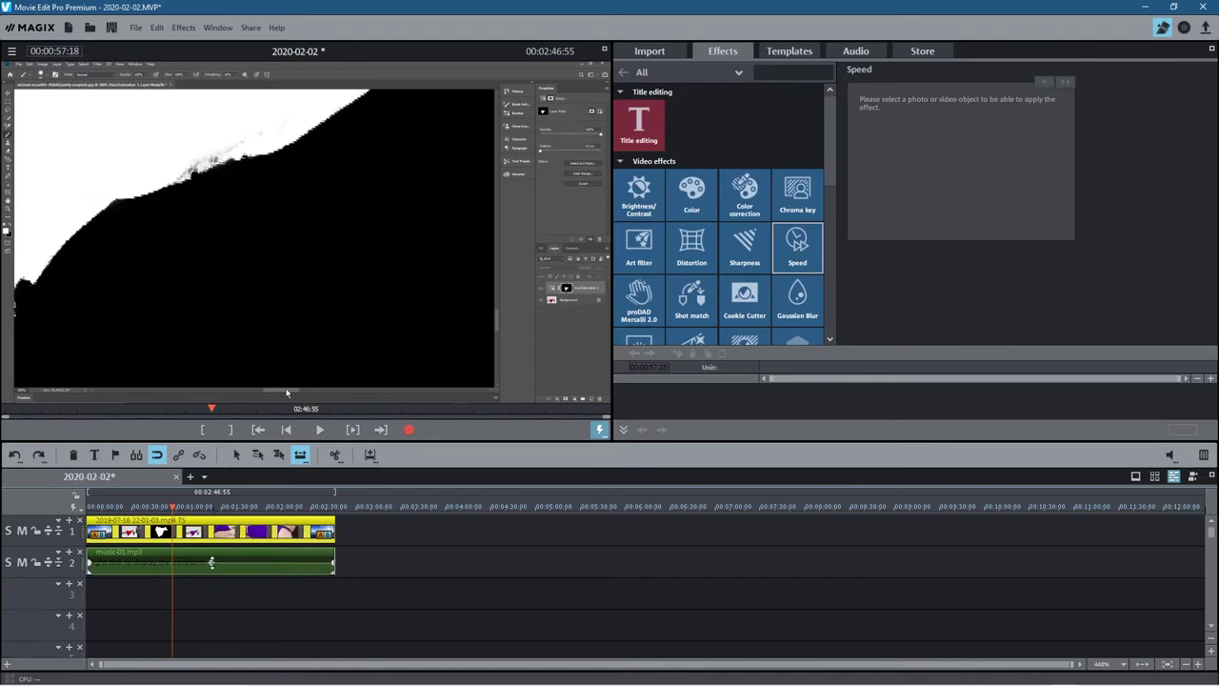
click(211, 562)
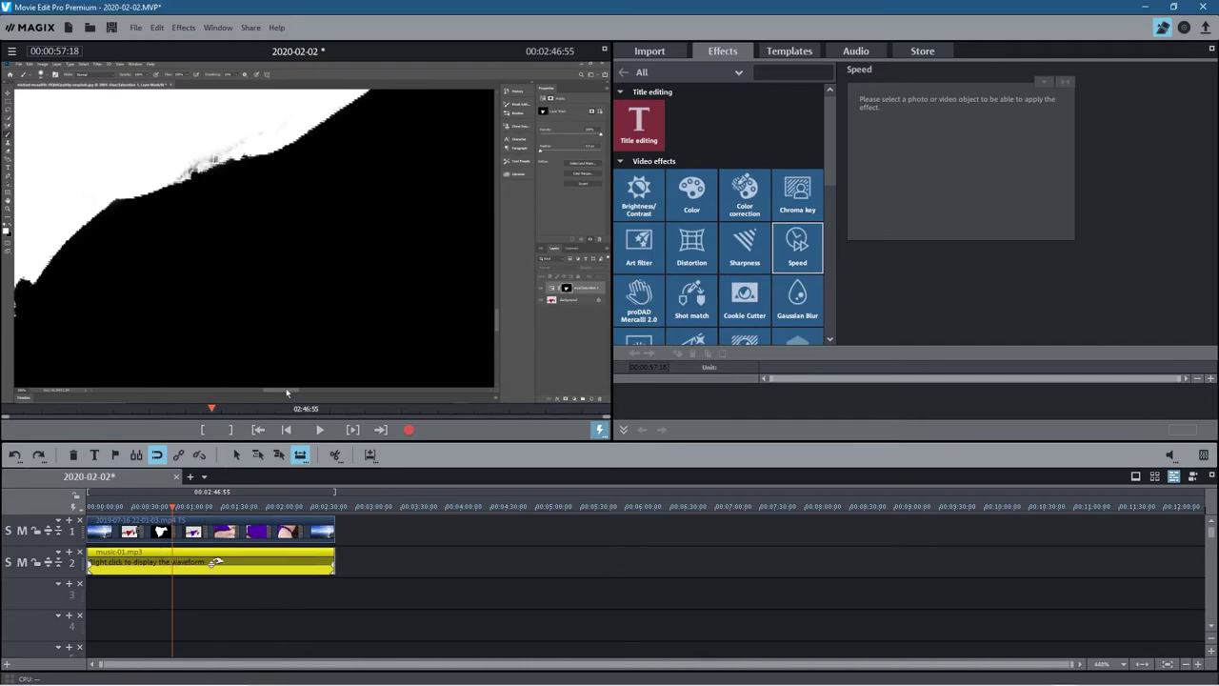
right_click(238, 560)
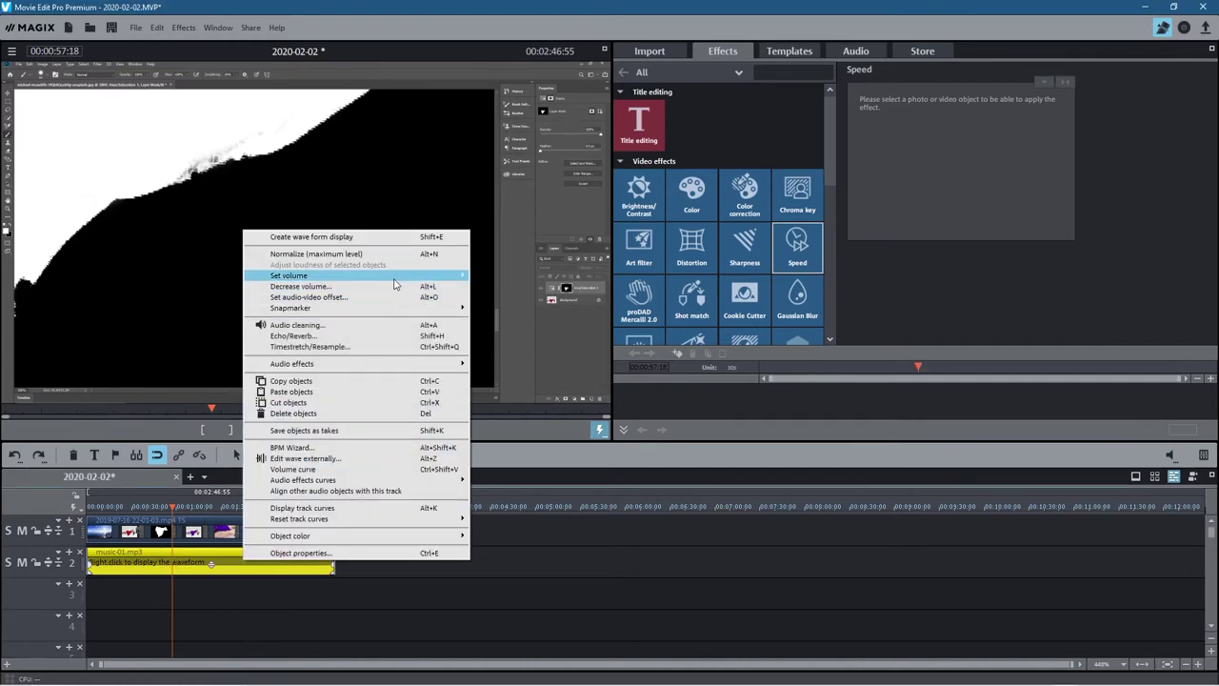
mouse_move(395, 277)
click(505, 345)
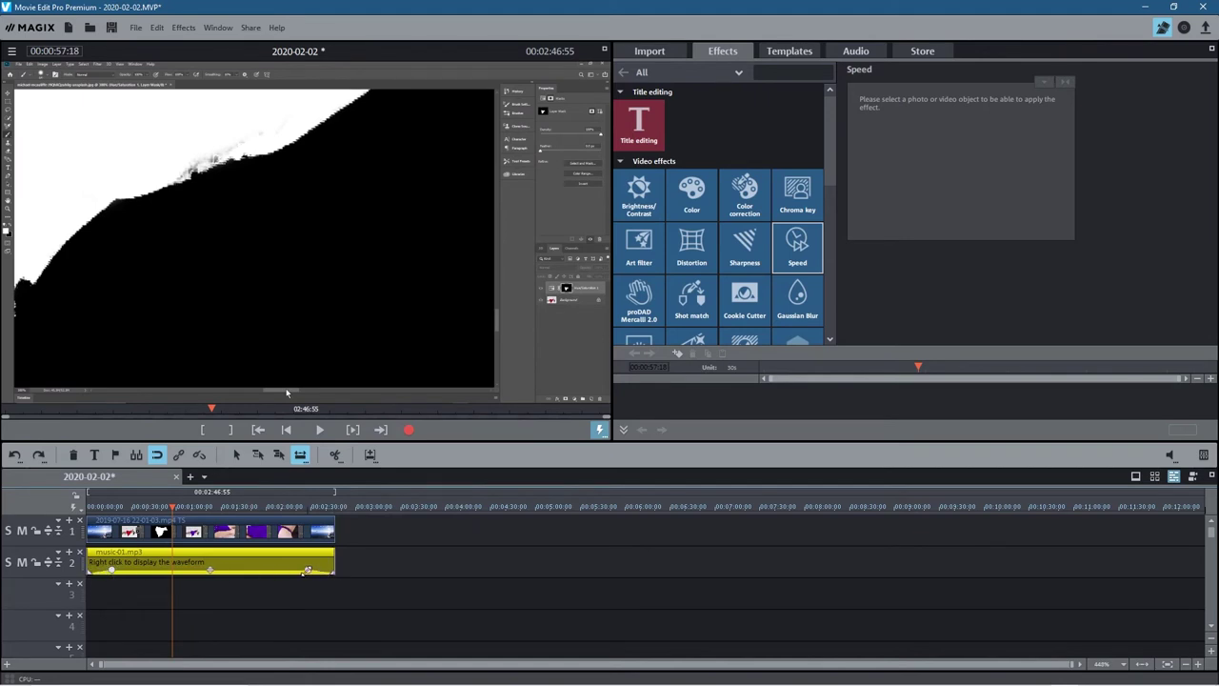
Check the video clip's speed and play the project from the start
click(98, 530)
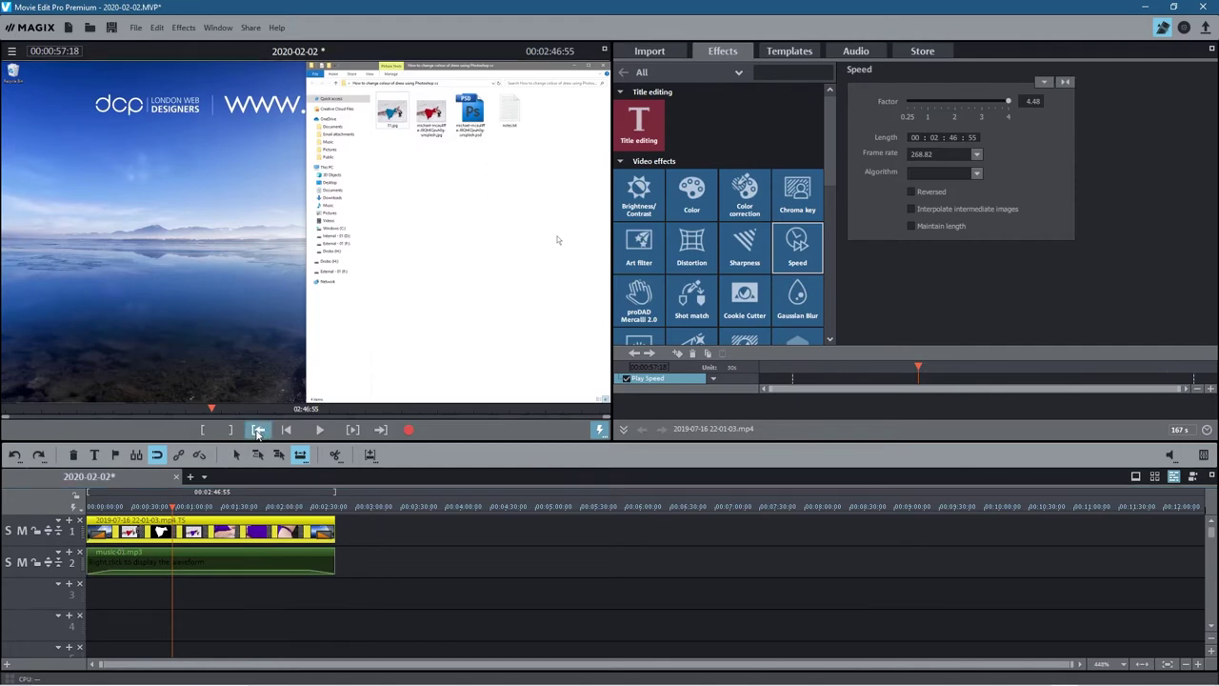
click(257, 431)
click(320, 429)
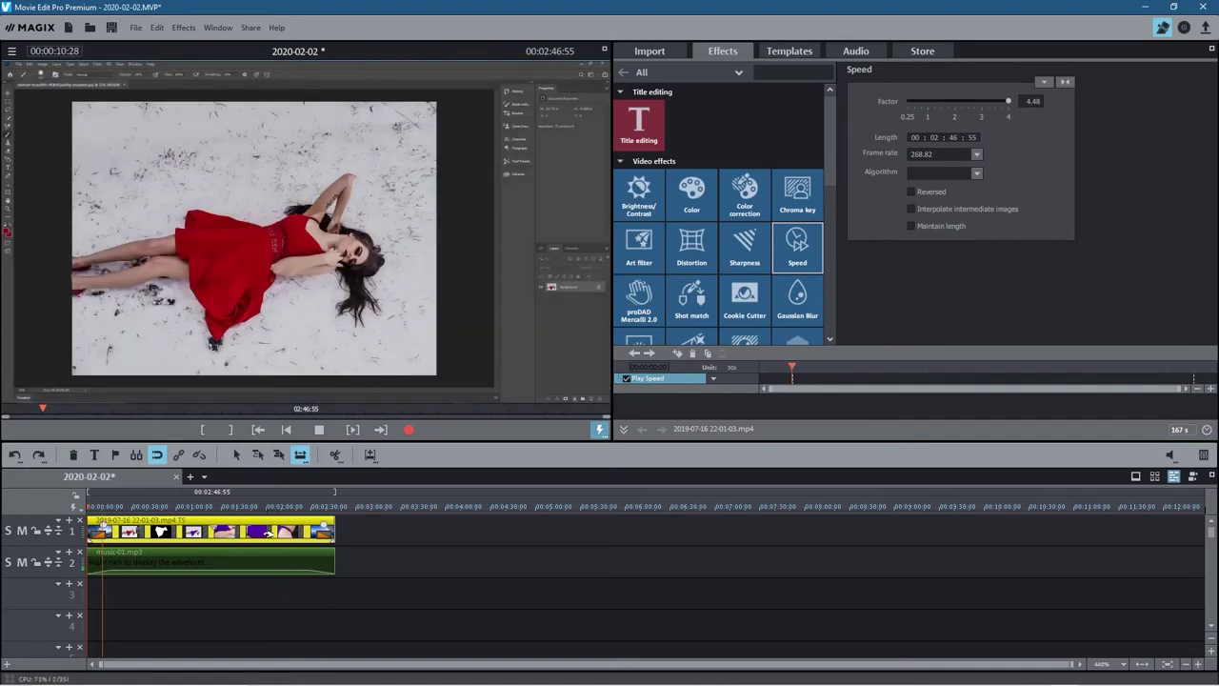
click(159, 514)
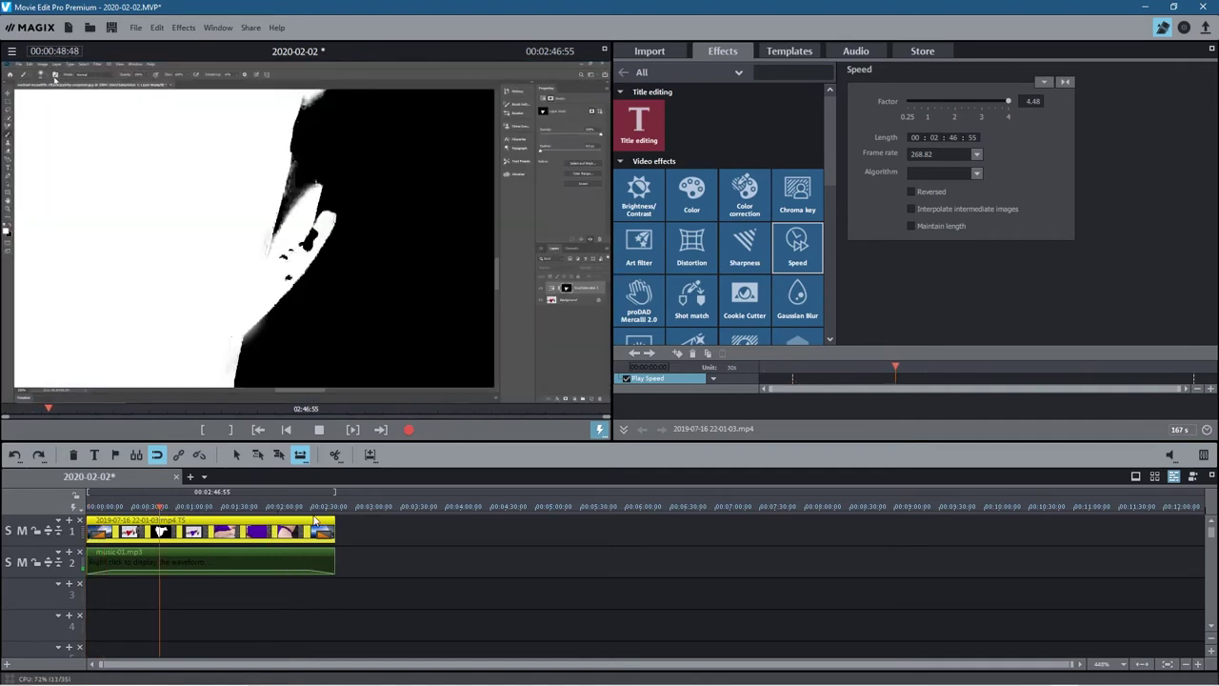
click(321, 430)
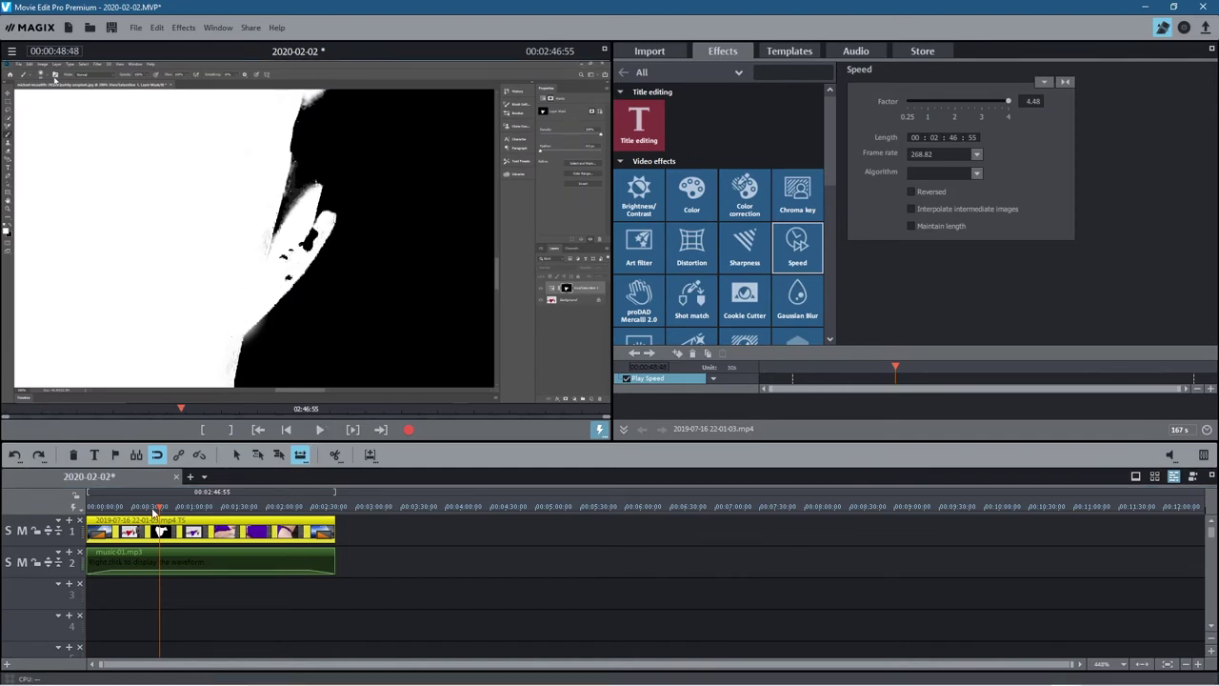
drag(152, 506, 127, 506)
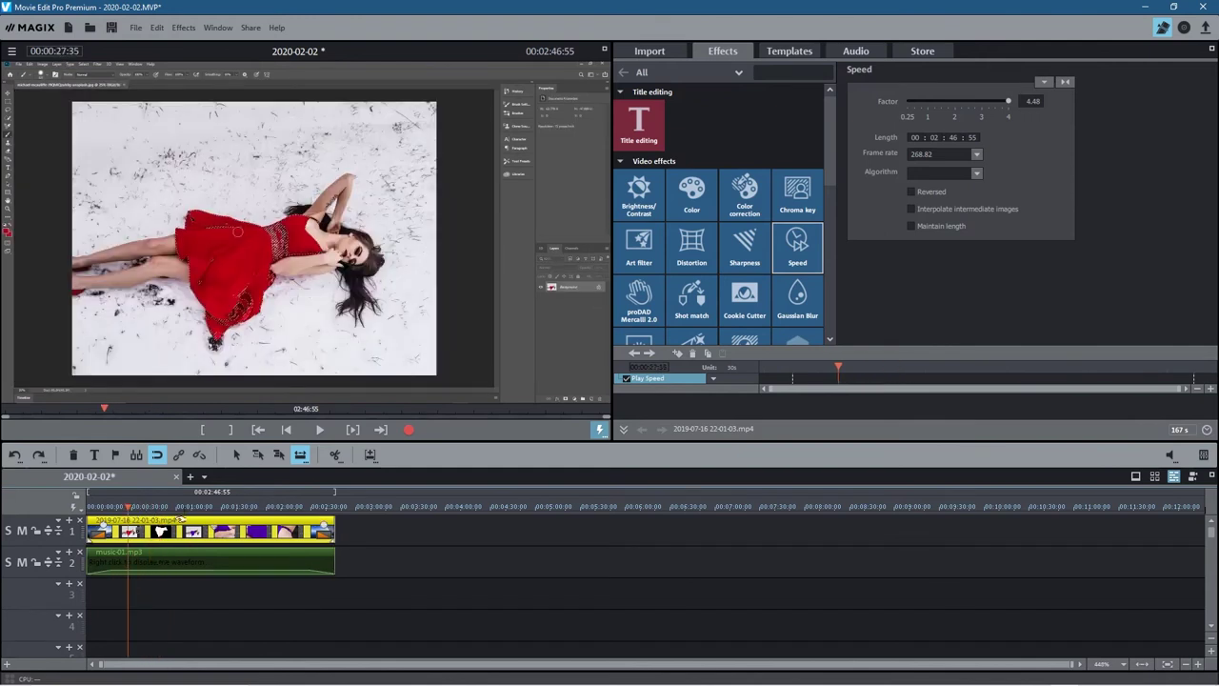
click(252, 562)
Delete both the music clip and the video clip from the timeline
key(Delete)
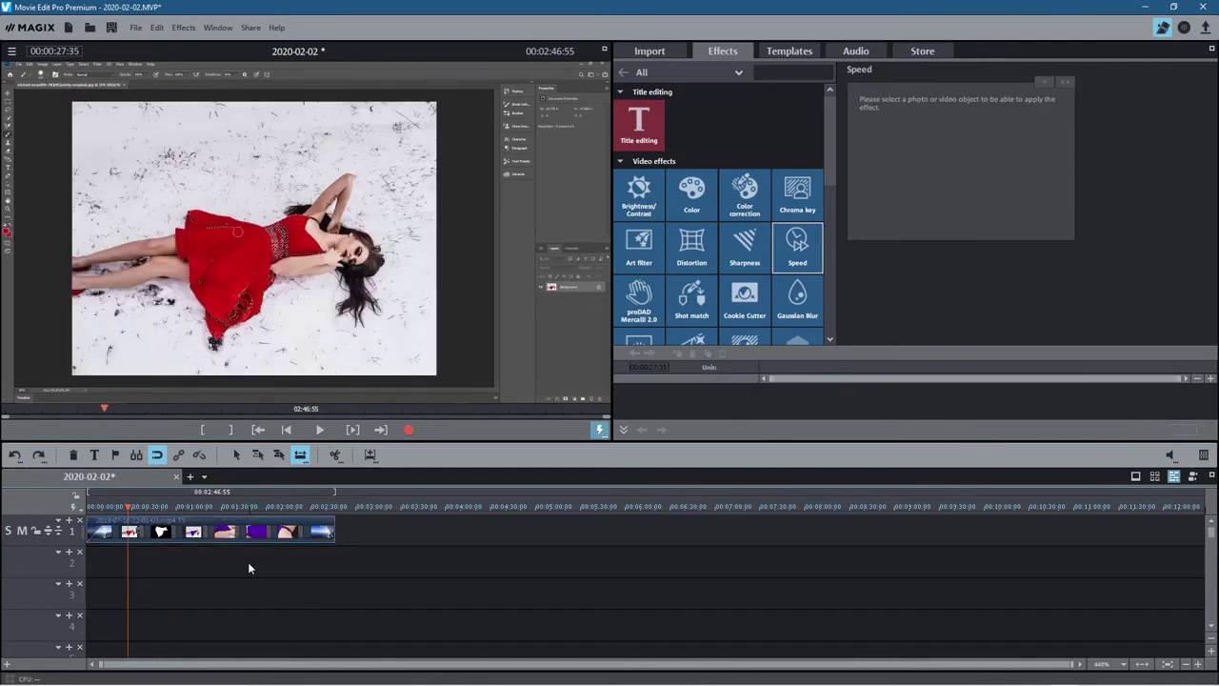
click(281, 533)
key(Delete)
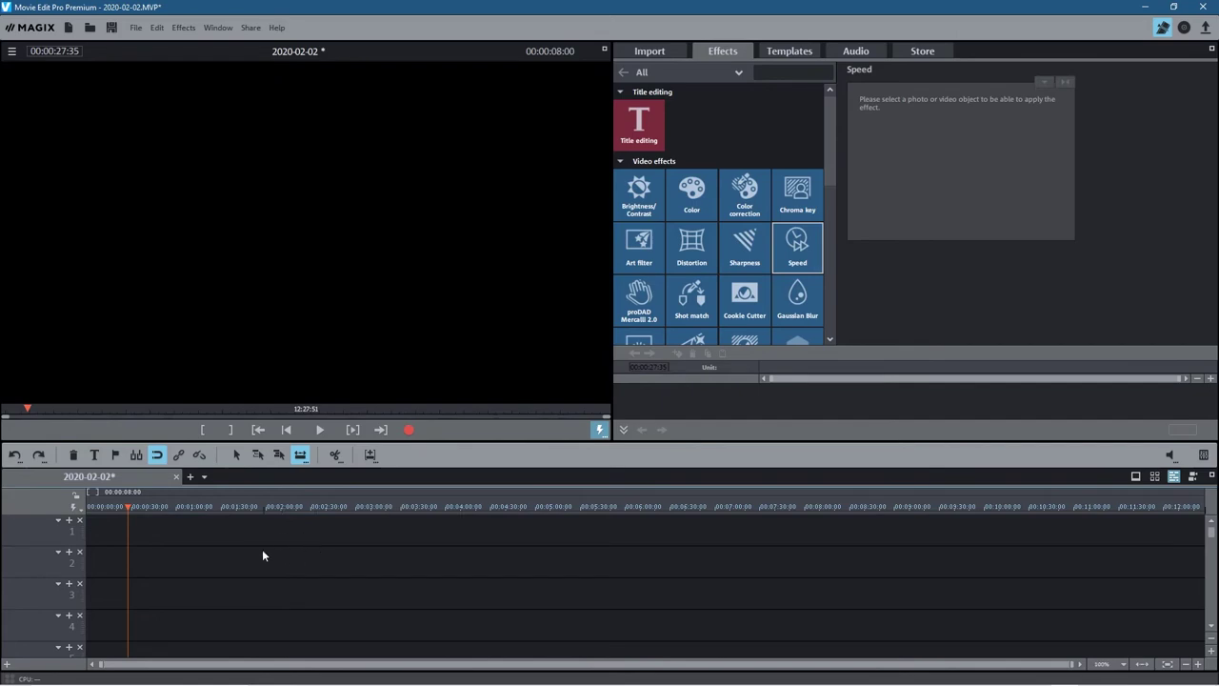
key(alt+Tab)
click(568, 222)
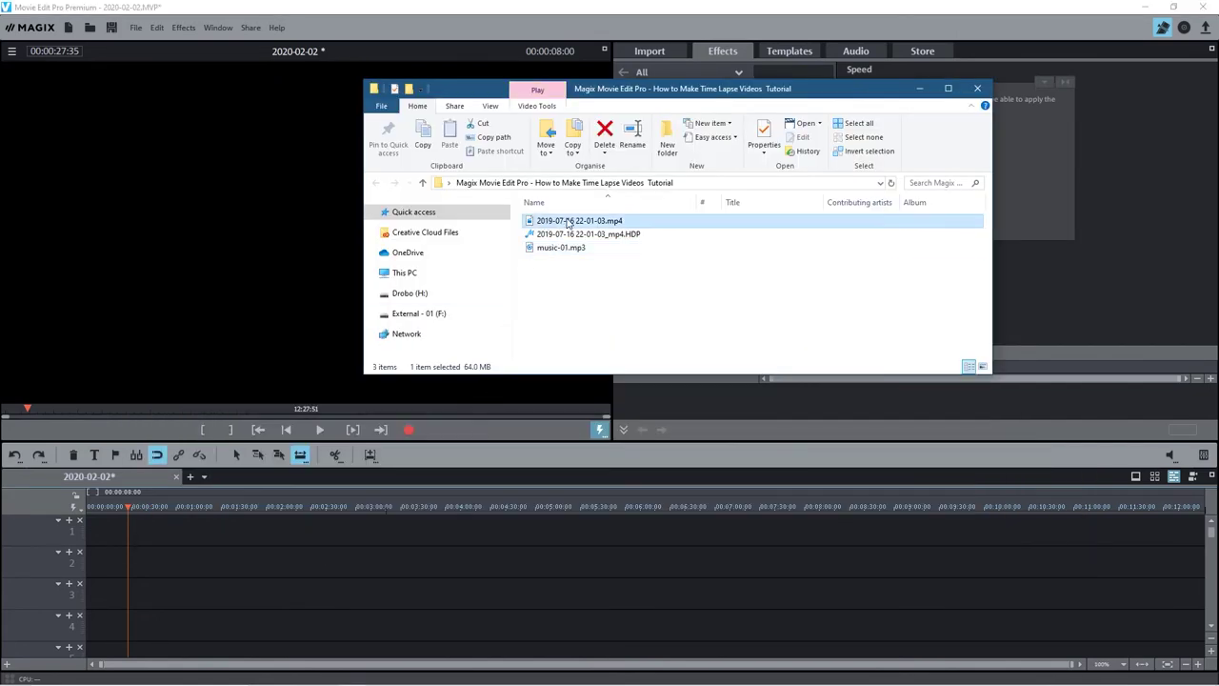
drag(567, 222, 446, 506)
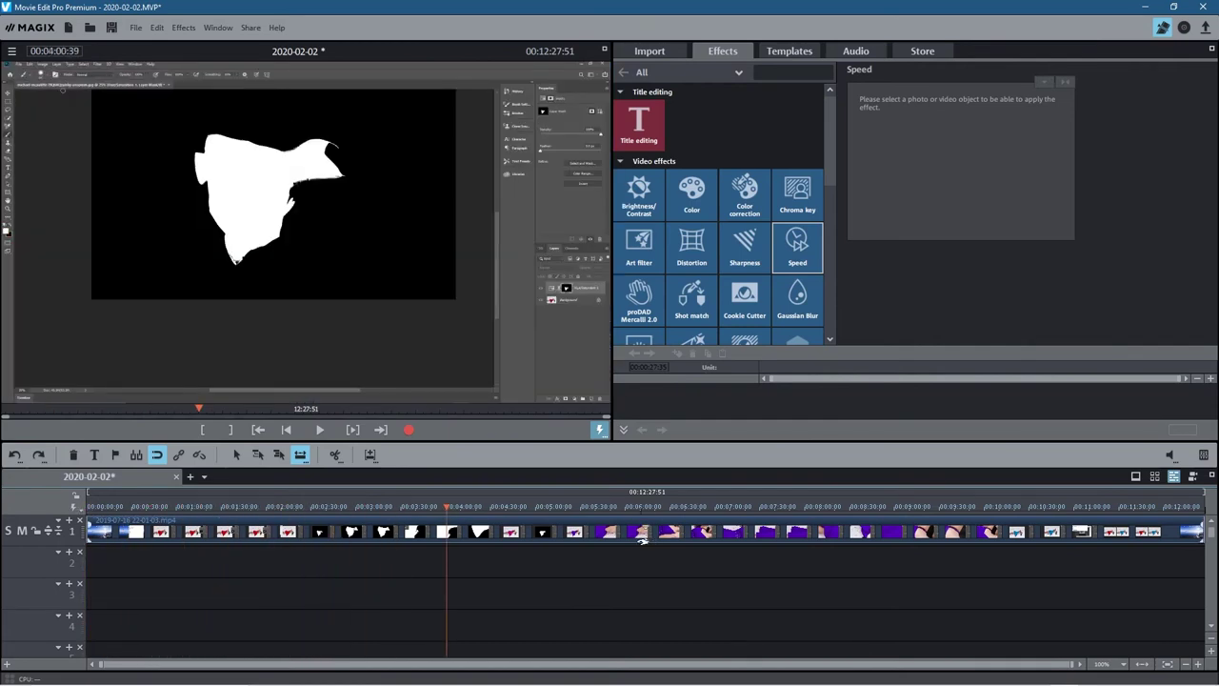
click(645, 533)
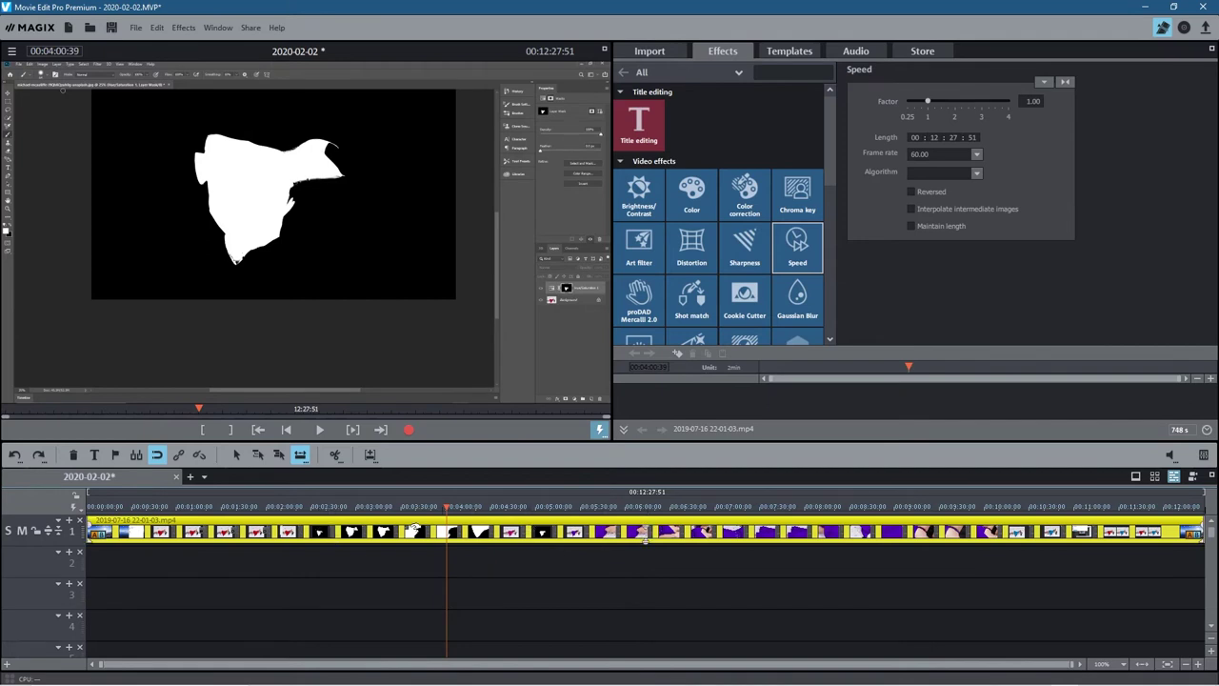
Split the clip at 00:05:20 and 00:09:49 to isolate the middle section
click(494, 506)
drag(494, 506, 566, 506)
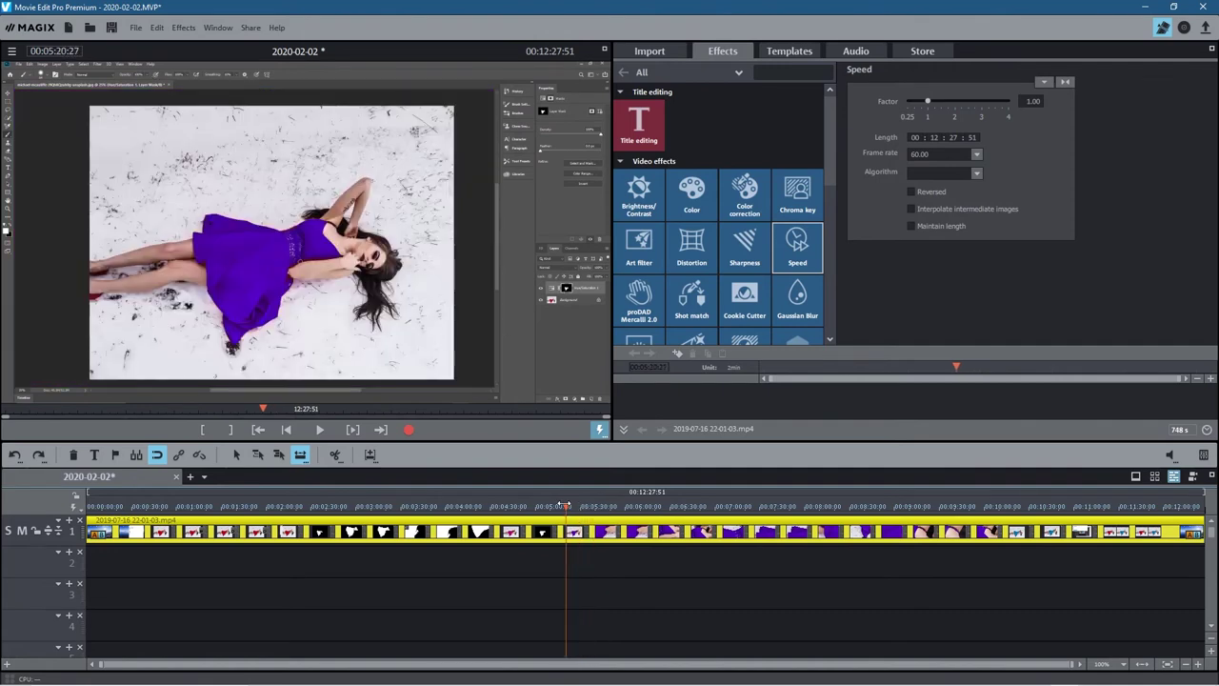
click(335, 454)
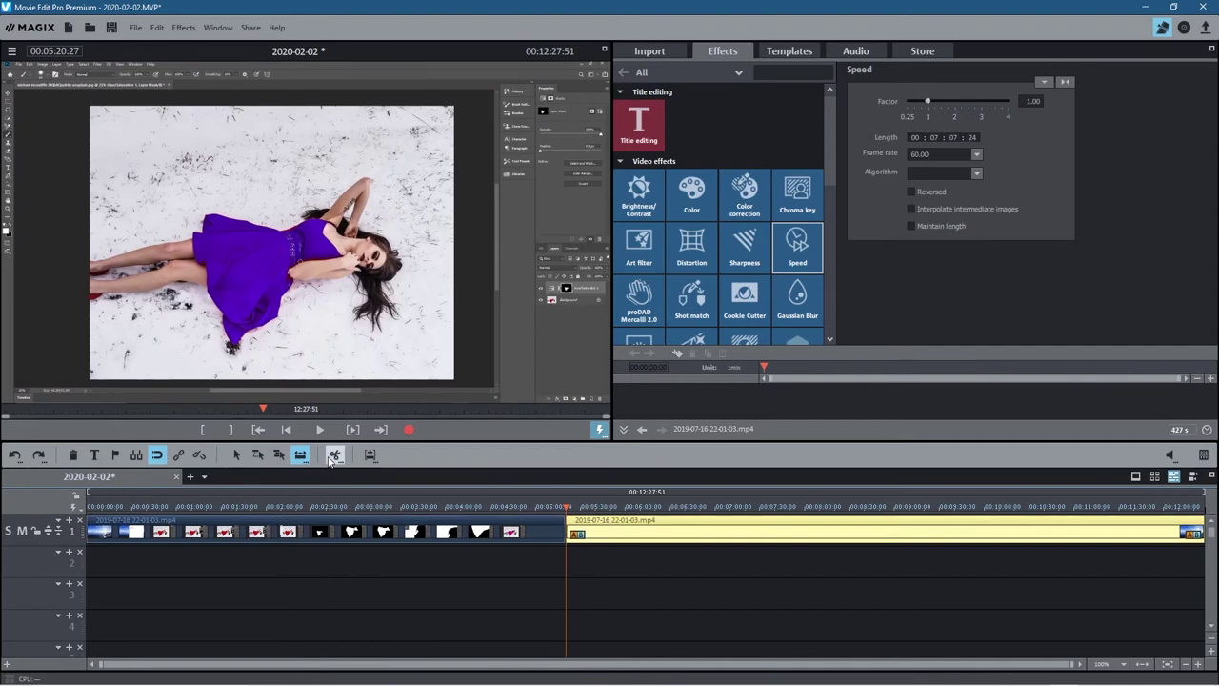
drag(564, 506, 970, 508)
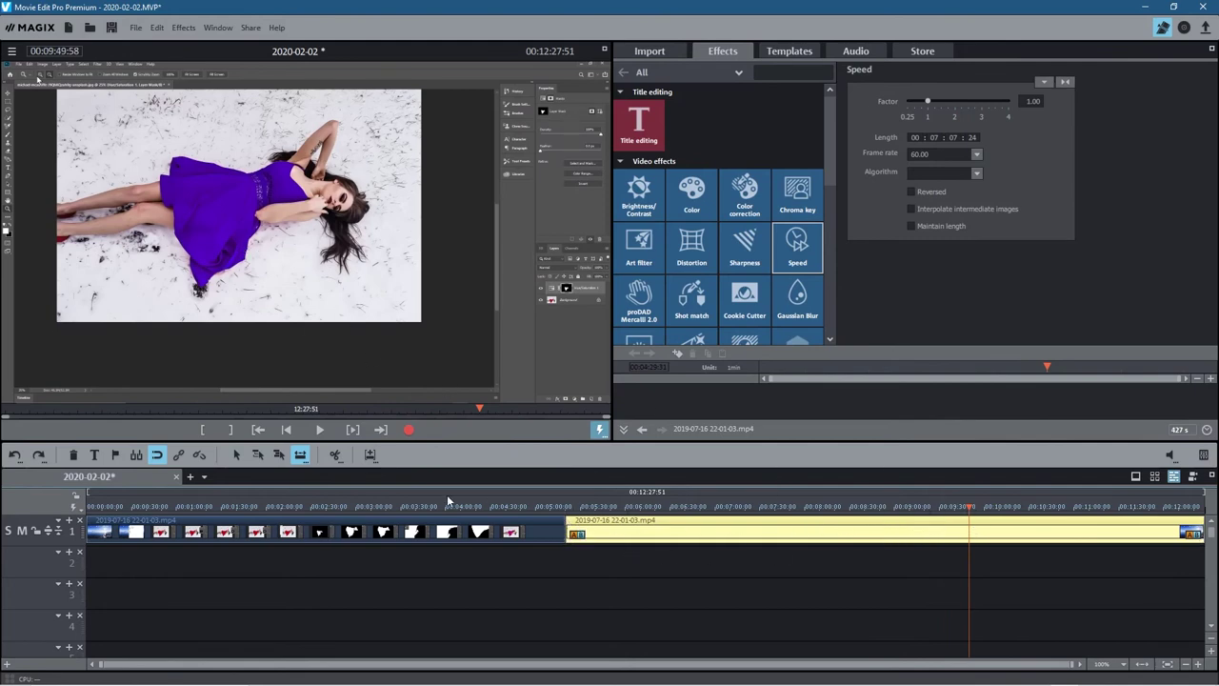
click(333, 454)
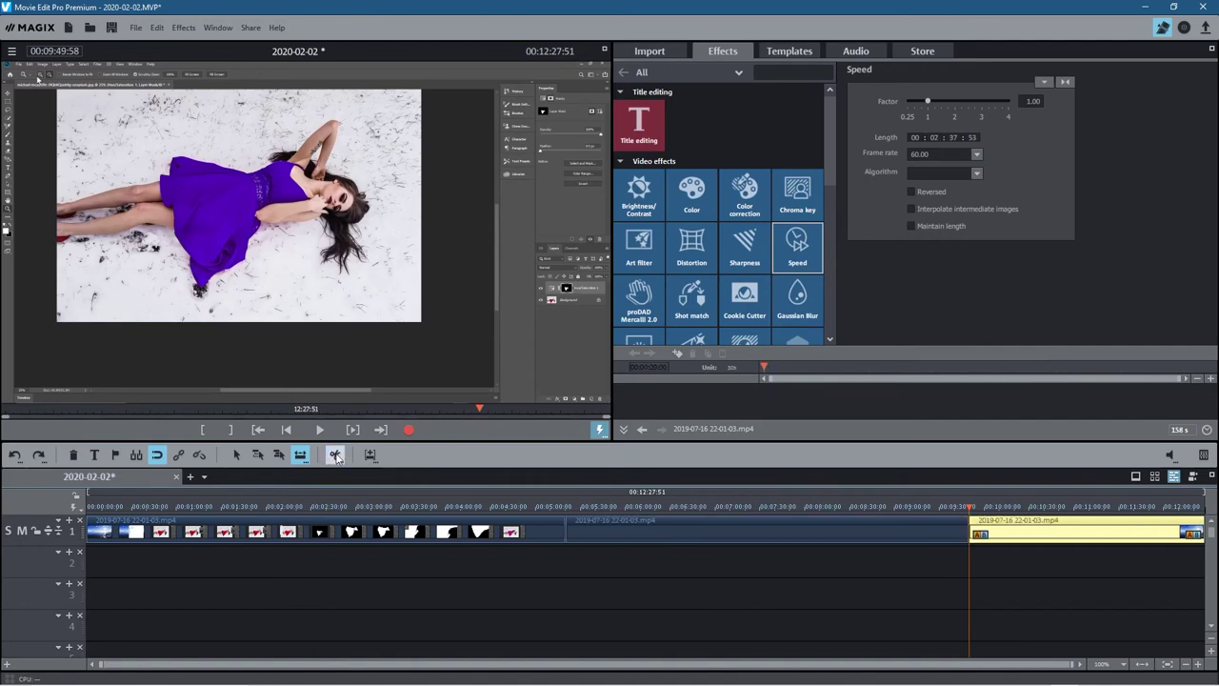
Set the middle clip's speed factor to 4.00 and move the last clip left to close the gap
click(754, 534)
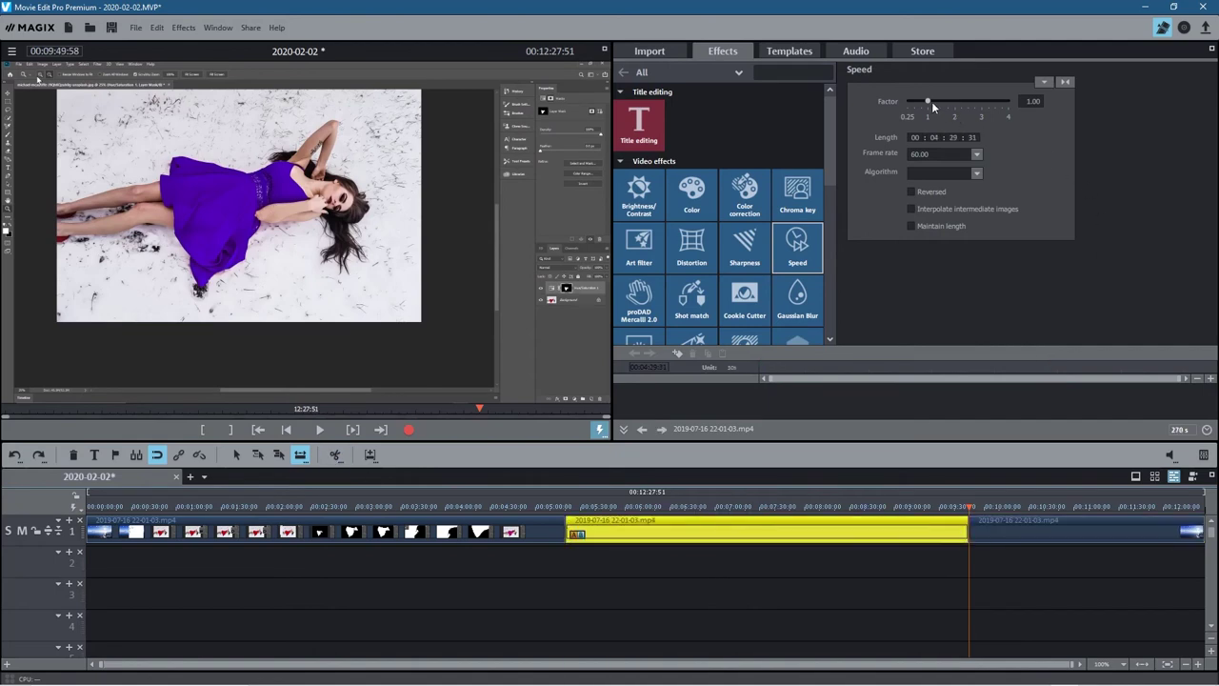
drag(930, 101, 1071, 101)
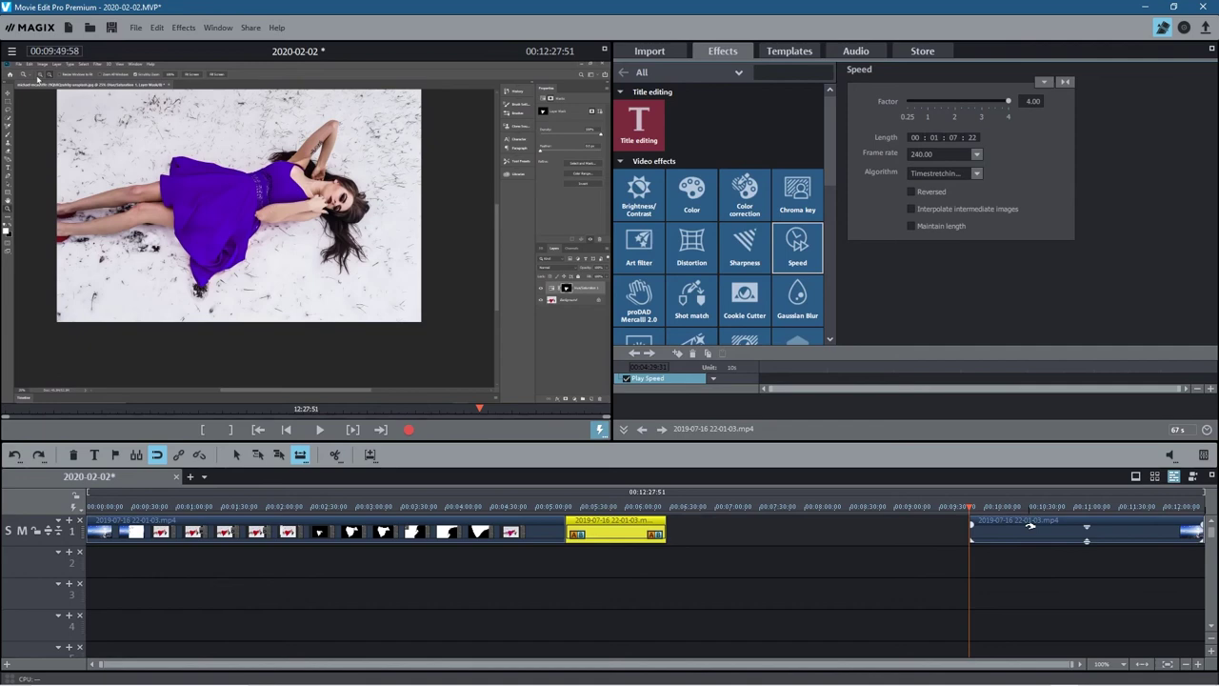
drag(1030, 525, 727, 525)
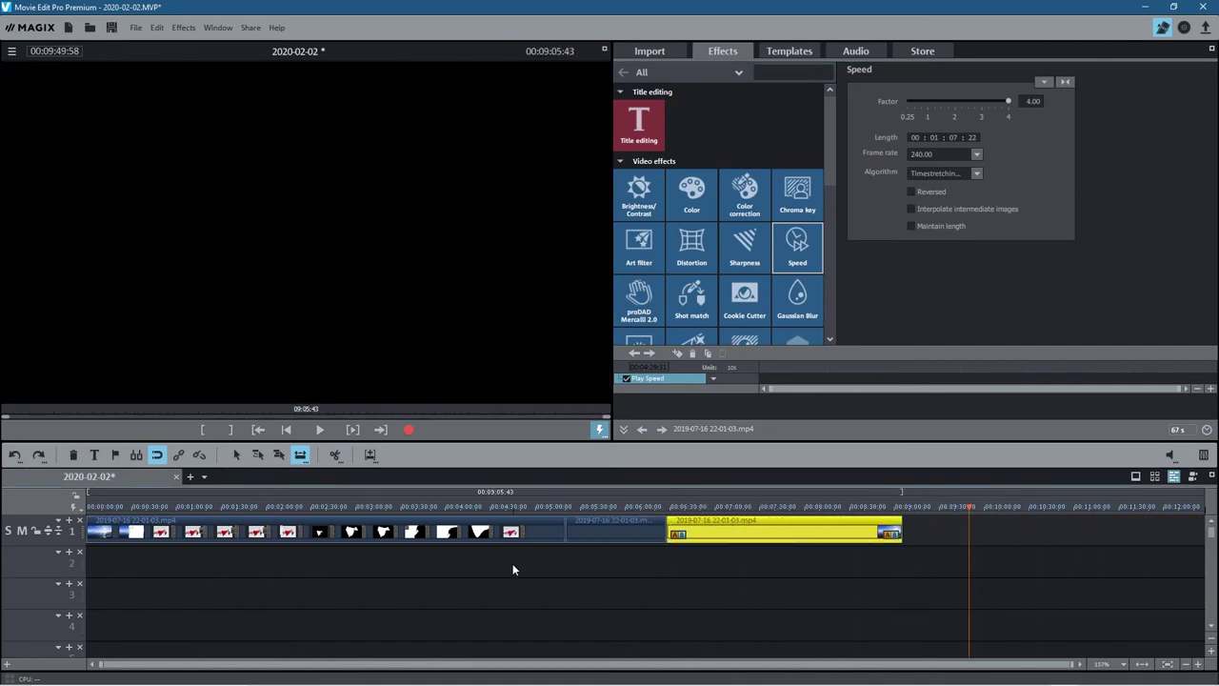
click(606, 539)
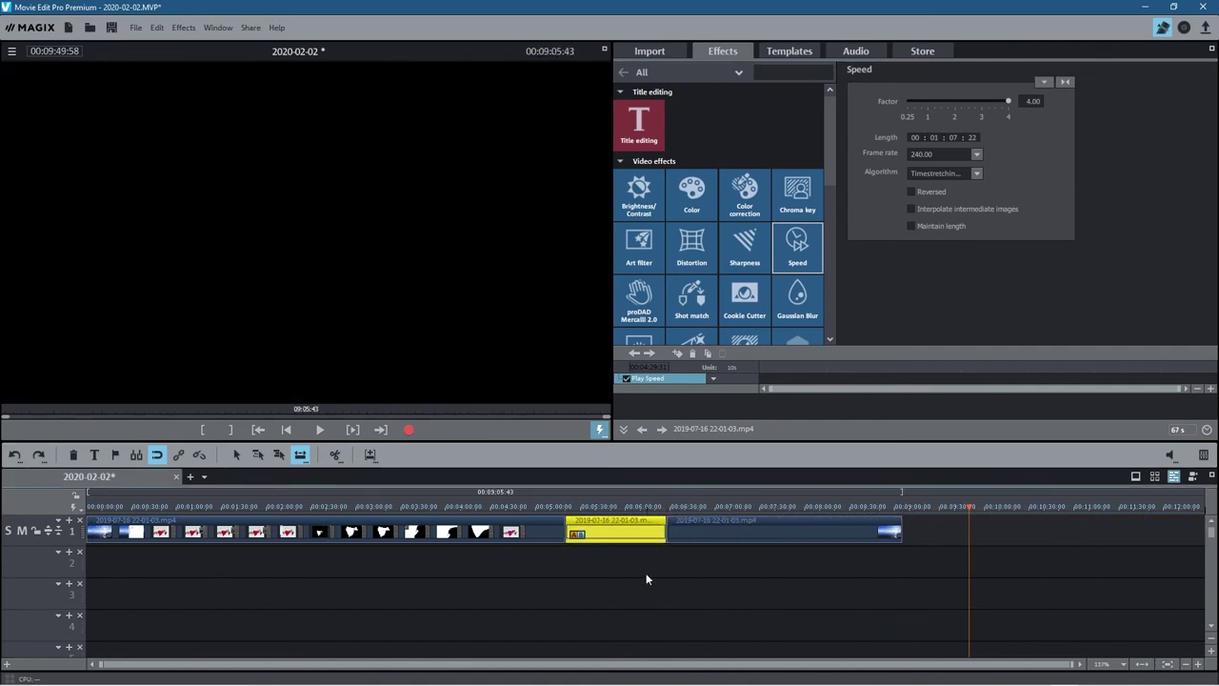
click(479, 533)
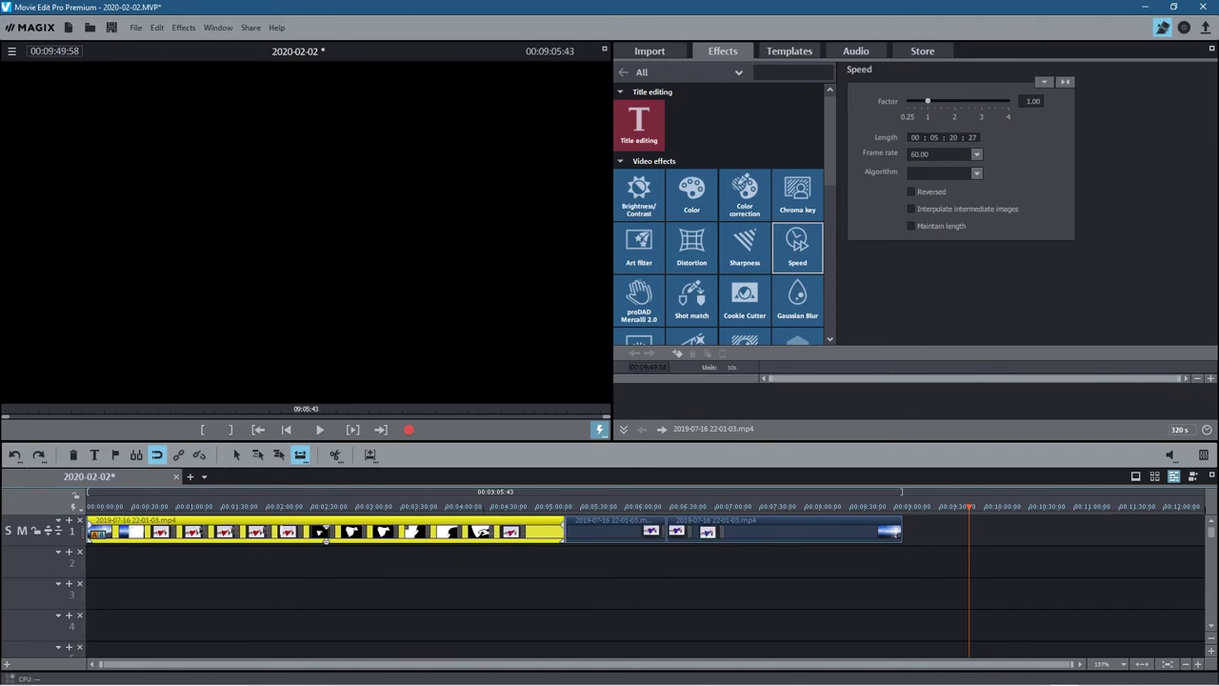
Move the first and middle clips' audio onto a separate track beneath the video
right_click(481, 536)
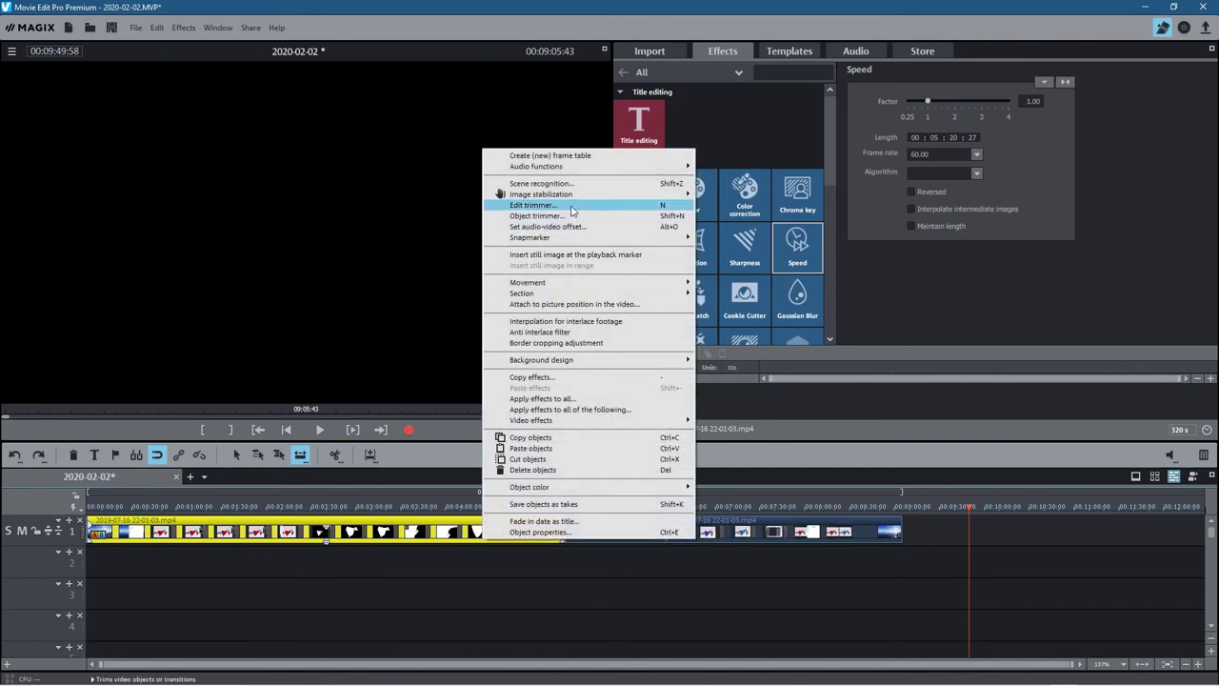
mouse_move(583, 167)
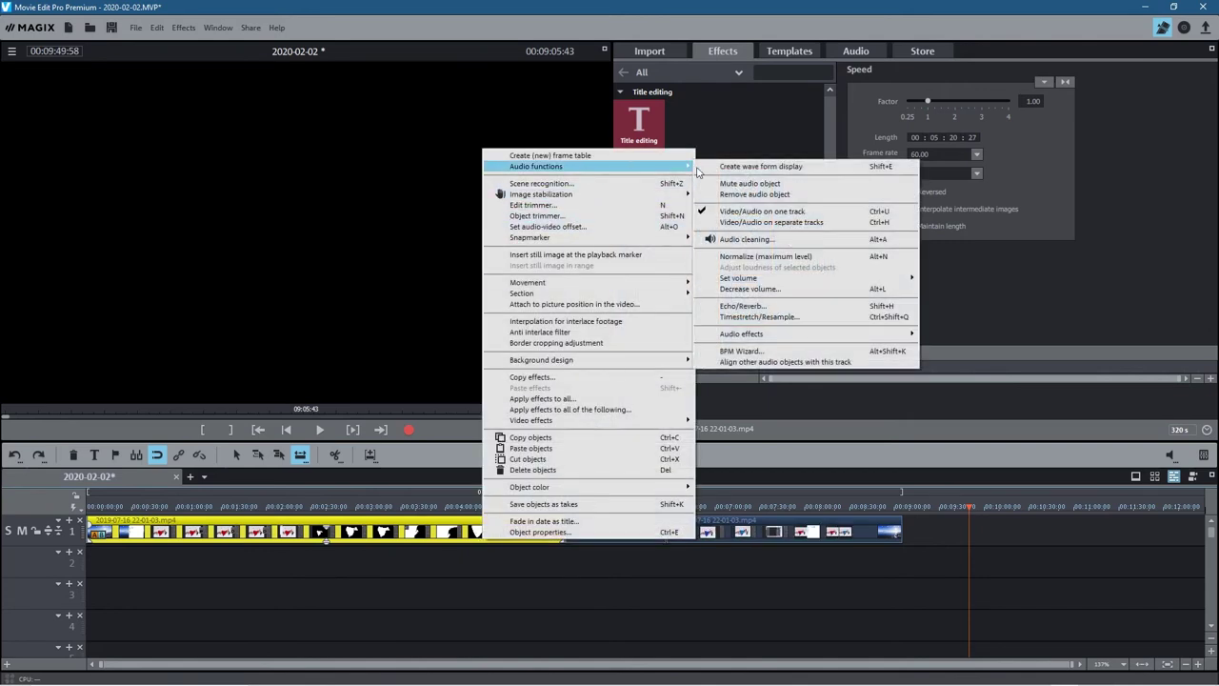
click(759, 223)
click(527, 570)
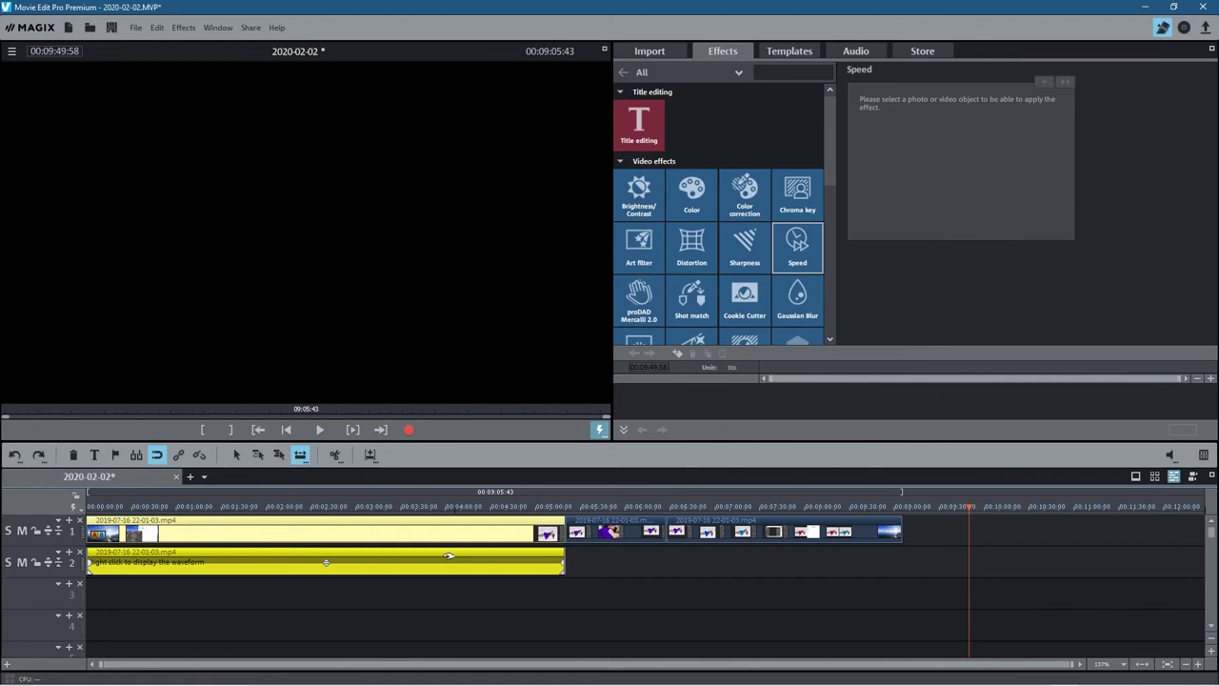
right_click(613, 532)
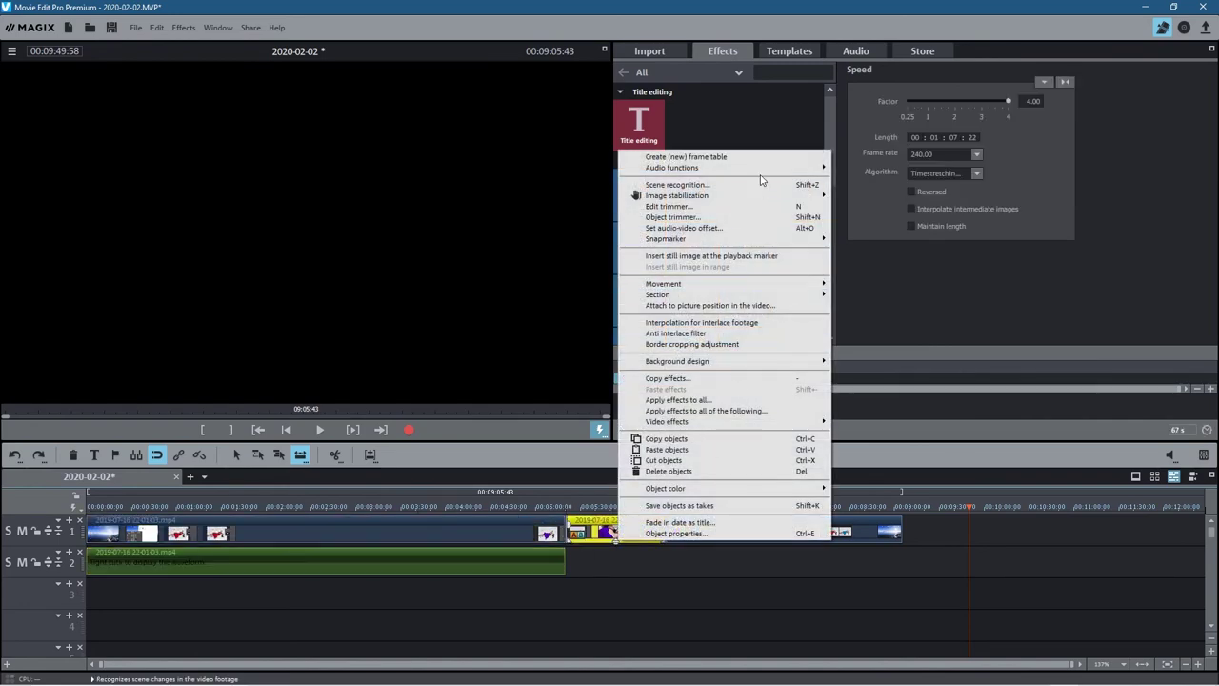
mouse_move(760, 171)
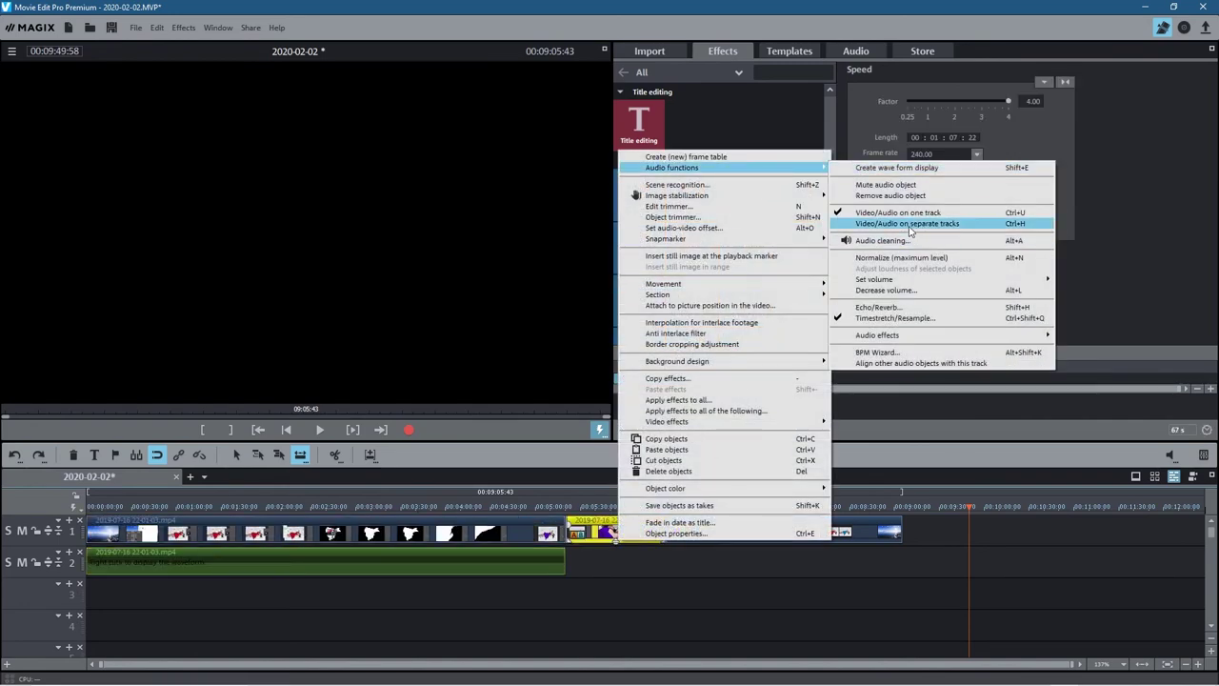
click(911, 231)
Separate the last clip's audio as well, then select the middle clip with its audio
right_click(738, 532)
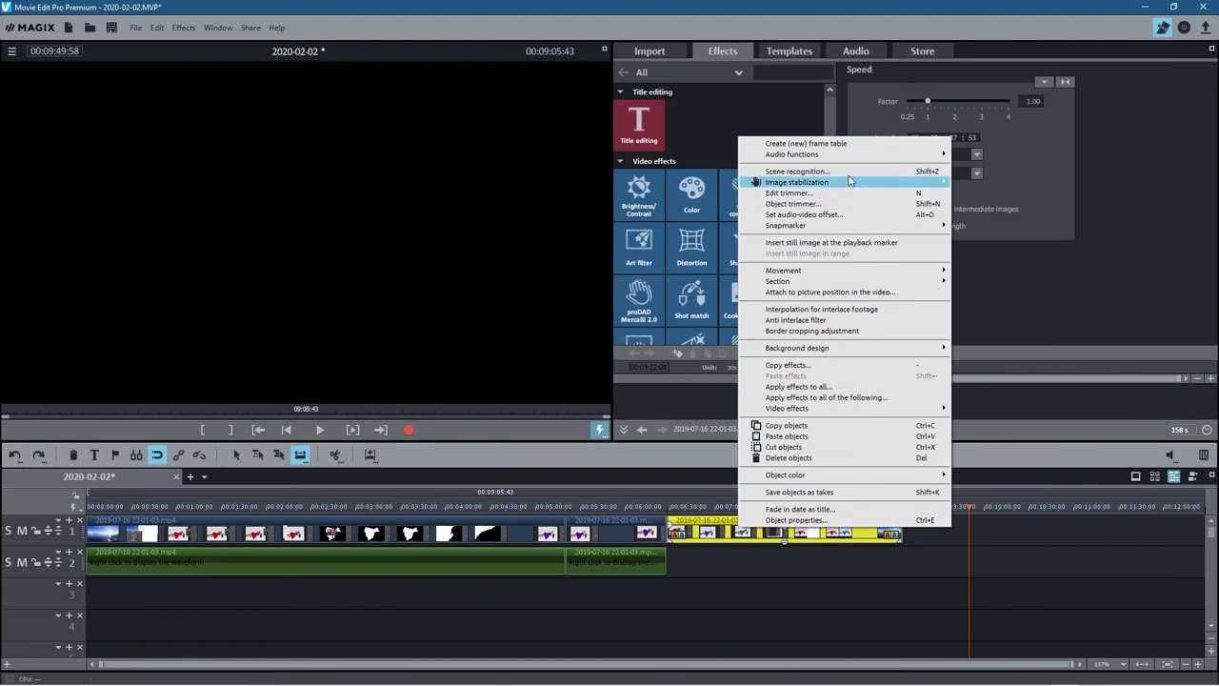
mouse_move(849, 158)
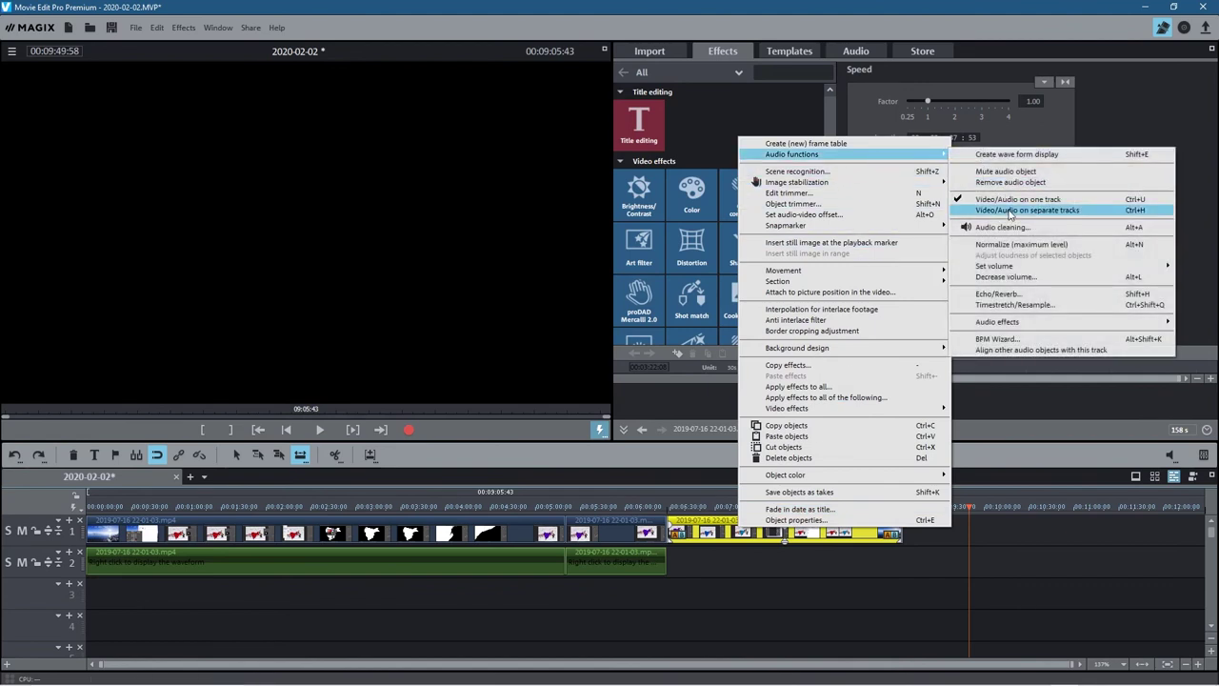
click(1009, 211)
click(733, 601)
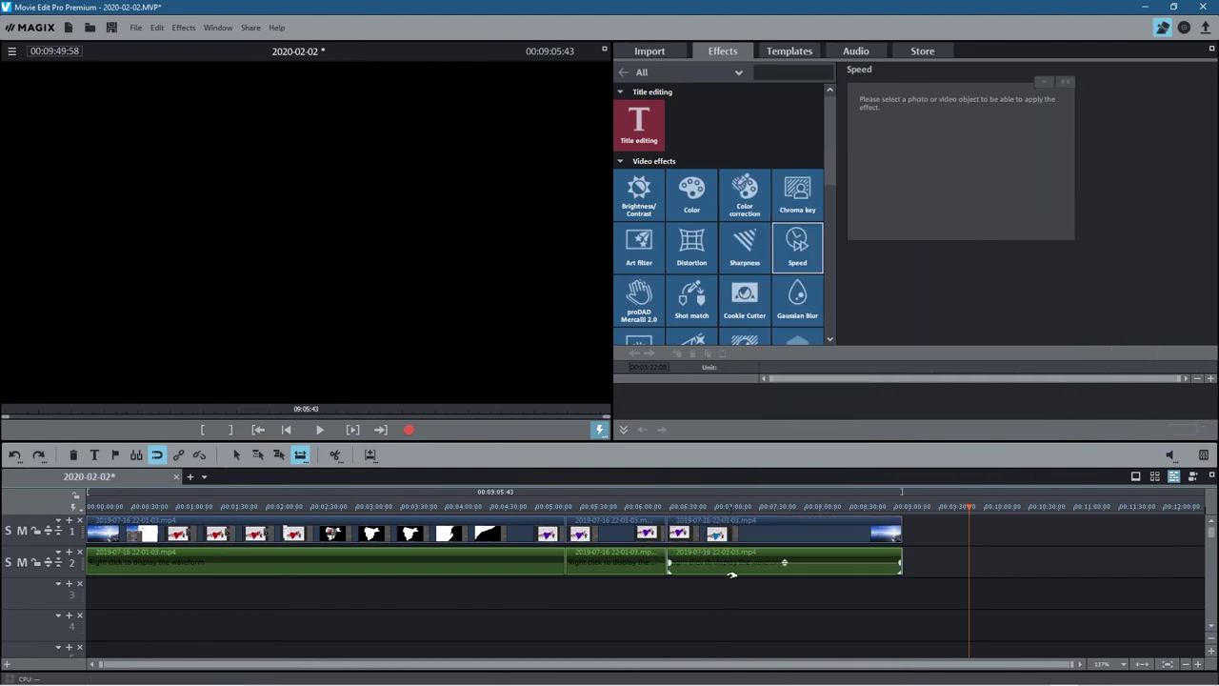
click(734, 570)
click(474, 564)
click(617, 568)
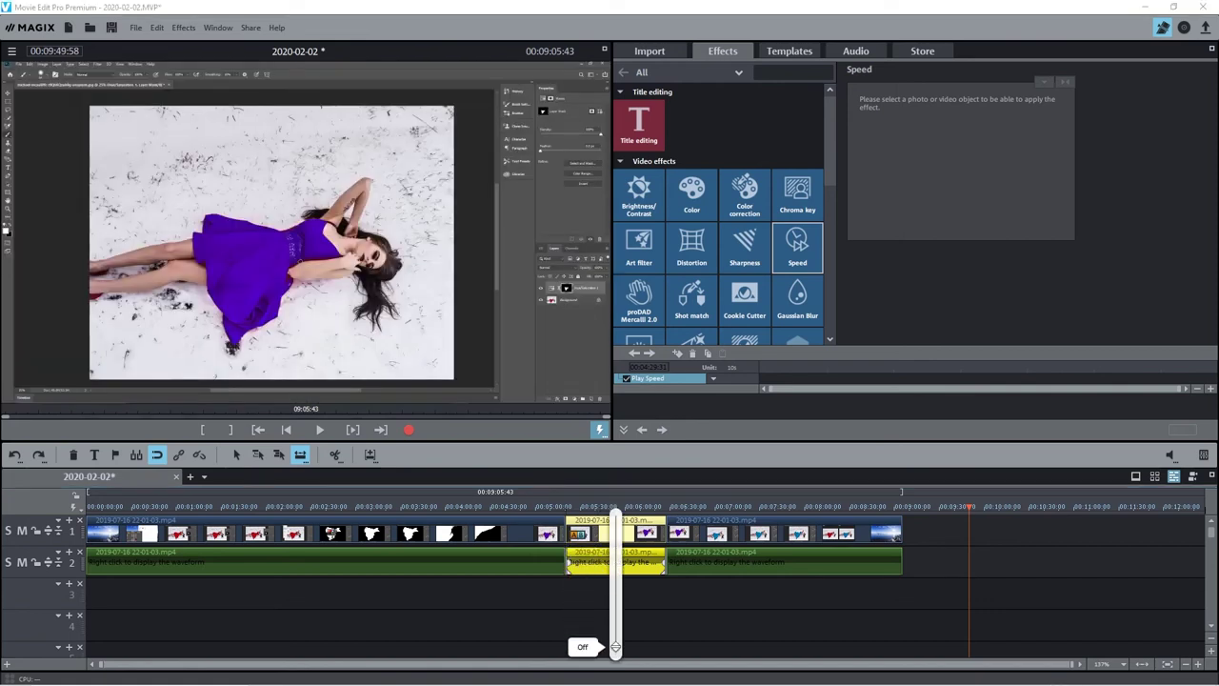
Deselect the clips and place the playhead just before the sped-up section
click(617, 597)
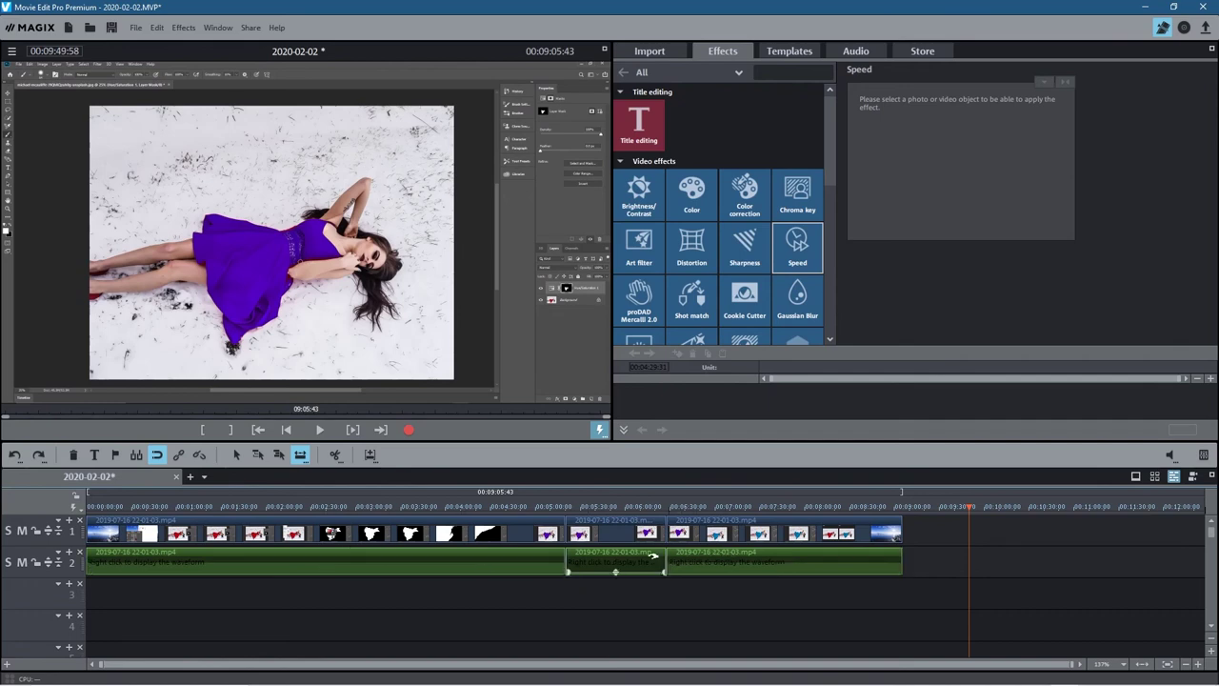
click(558, 511)
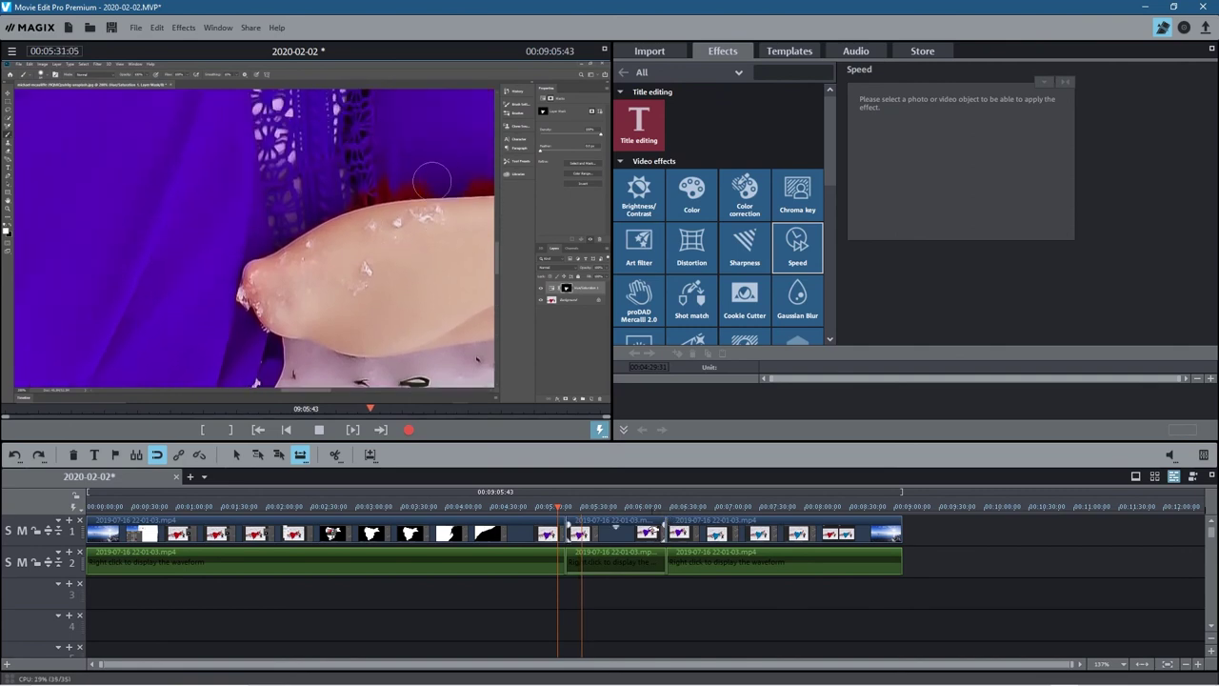
Preview the 4x middle section, stop playback, and minimize Movie Edit Pro to reveal File Explorer
click(616, 530)
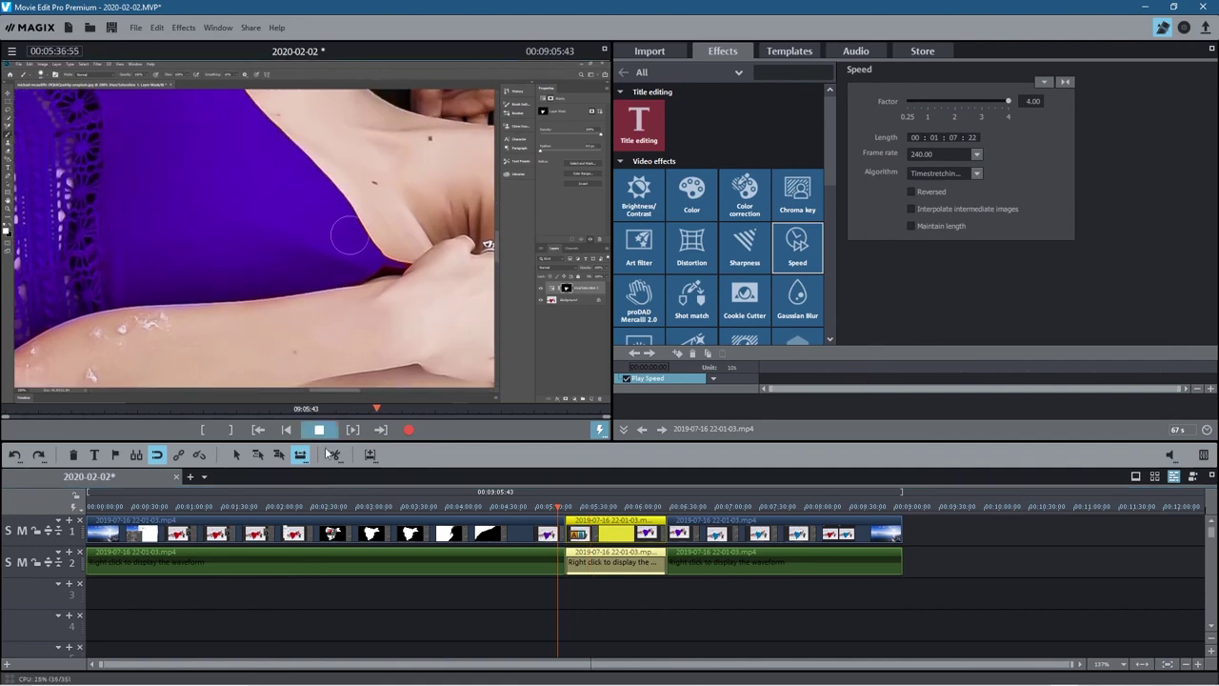
key(space)
click(455, 639)
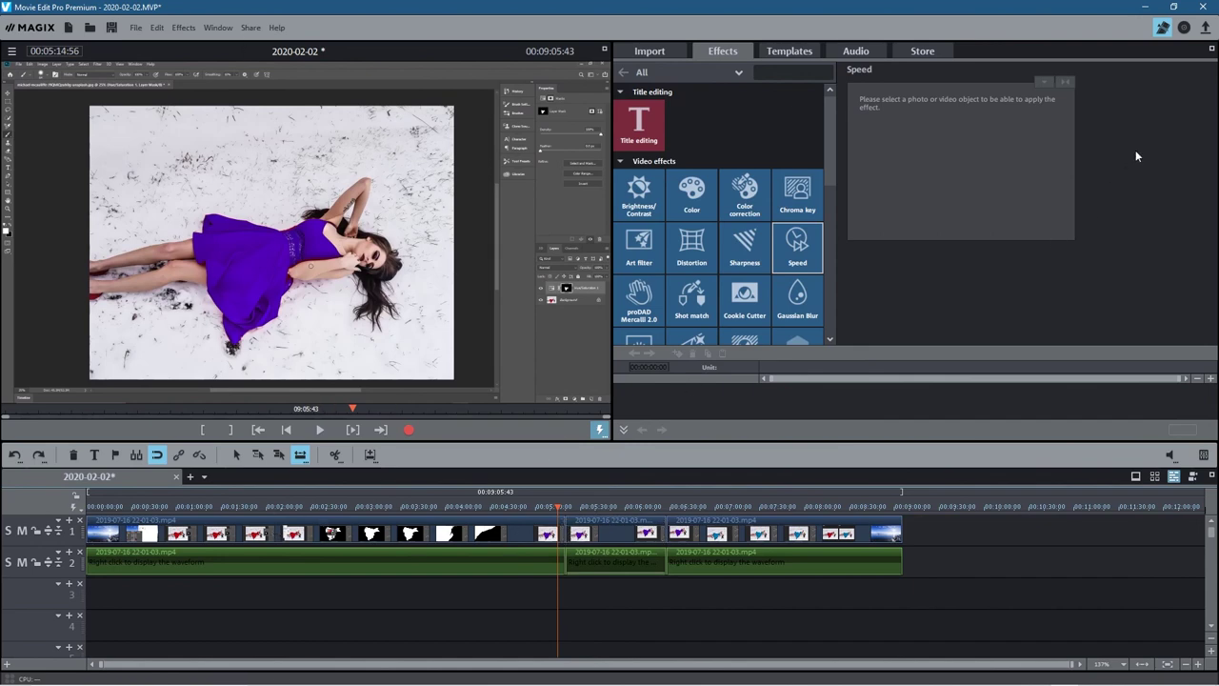
click(1145, 7)
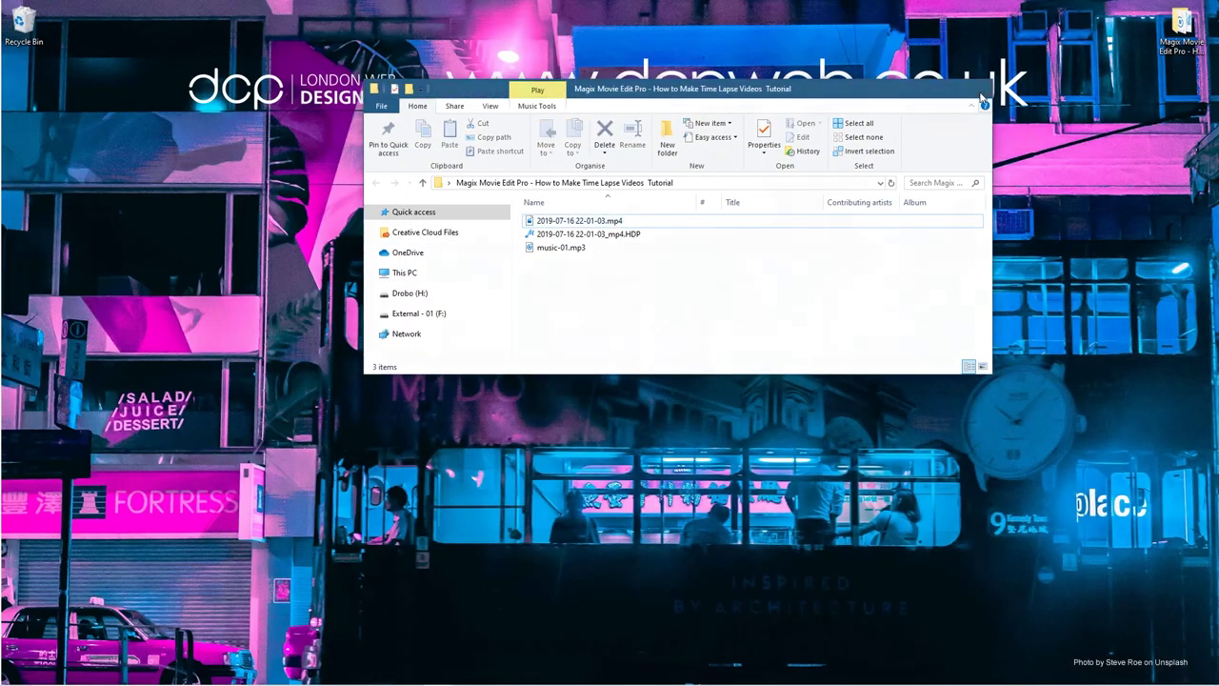